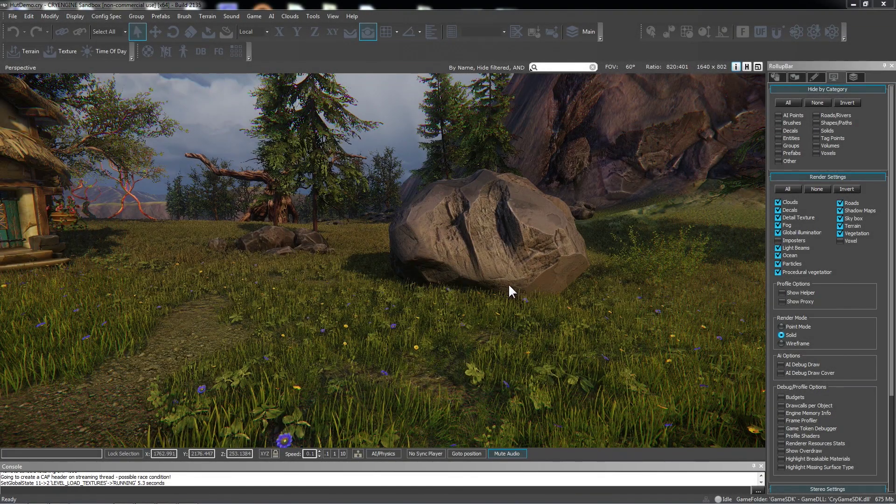
# Examine the large boulder in the grass and its surroundings from closer and farther viewpoints.
pyautogui.moveTo(582, 308)
pyautogui.mouseDown(button='right')
pyautogui.moveTo(494, 301)
pyautogui.moveTo(448, 280)
pyautogui.moveTo(541, 304)
pyautogui.moveTo(588, 299)
pyautogui.moveTo(572, 294)
pyautogui.mouseUp(button='right')
pyautogui.press('w')
pyautogui.press('s')
pyautogui.press('s')
pyautogui.press('w')
pyautogui.press('s')
pyautogui.press('w')
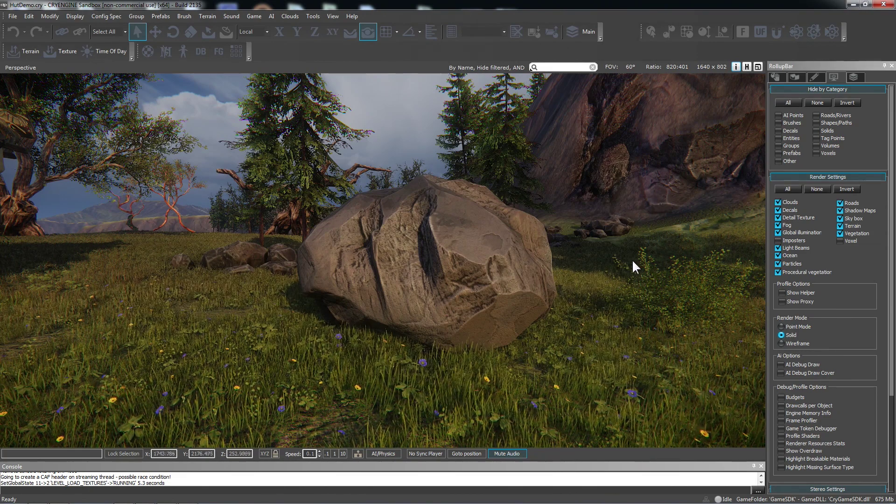
pyautogui.moveTo(632, 264); pyautogui.dragTo(597, 264, button='right')
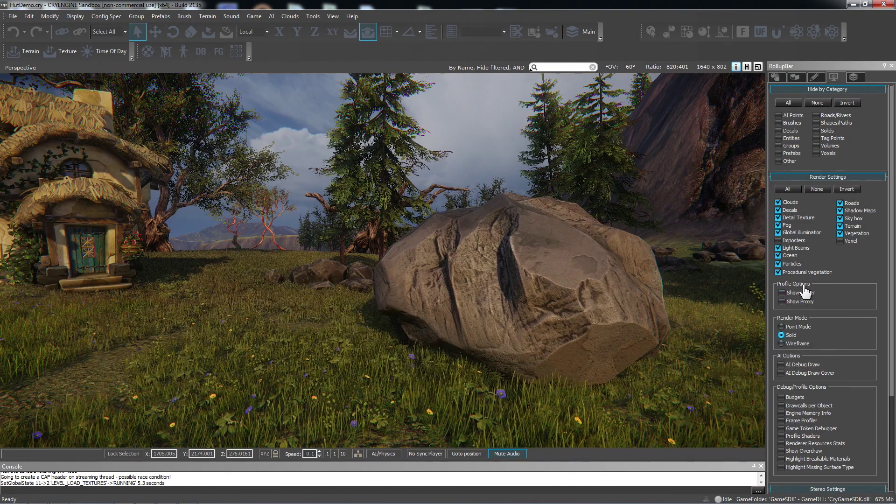
# Display the proxies to inspect the ones around the fir trunks, and hide them again.
pyautogui.click(782, 301)
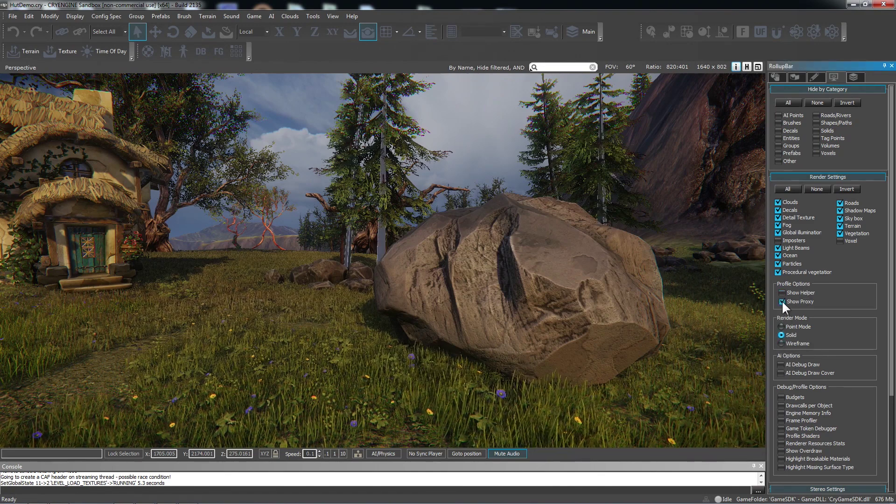
pyautogui.moveTo(490, 302)
pyautogui.mouseDown(button='right')
pyautogui.moveTo(457, 303)
pyautogui.moveTo(480, 304)
pyautogui.mouseUp(button='right')
pyautogui.press('w')
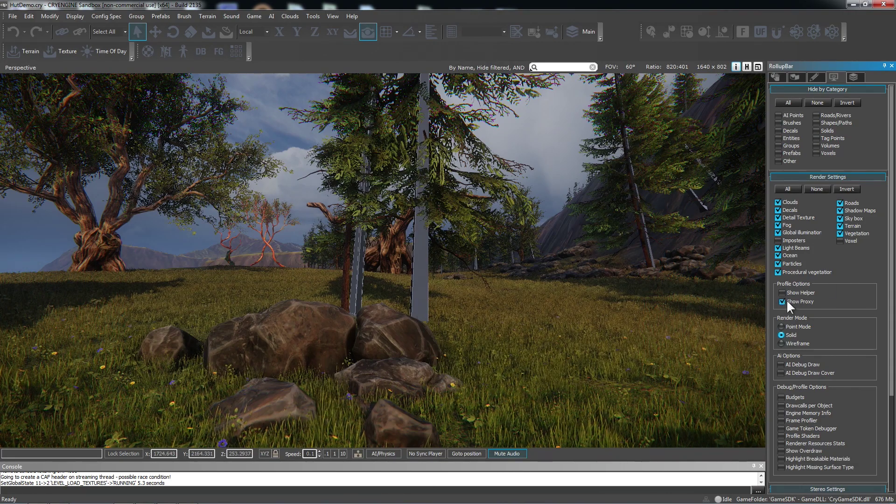
pyautogui.click(786, 301)
# Open the Material Editor beside the viewport and select the large boulder, keeping it at its original position.
pyautogui.press('s')
pyautogui.moveTo(376, 144); pyautogui.dragTo(213, 239, button='right')
pyautogui.press('d')
pyautogui.moveTo(468, 293); pyautogui.dragTo(300, 217, button='right')
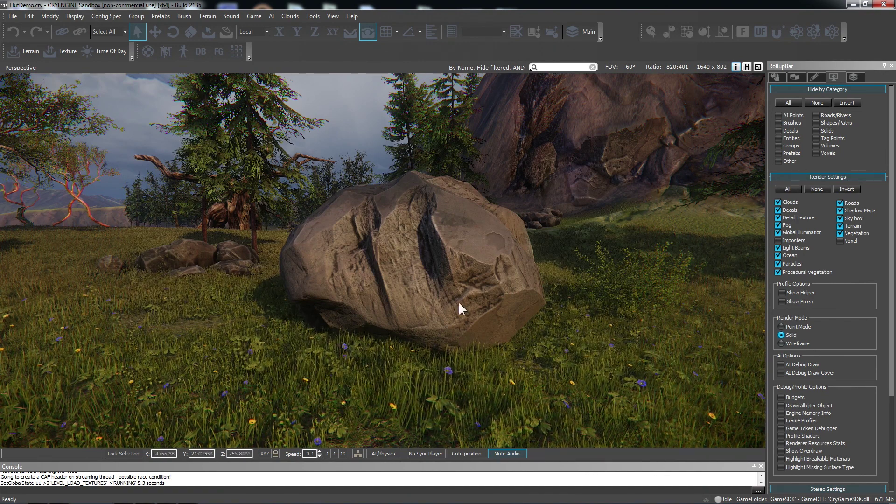
pyautogui.moveTo(459, 301); pyautogui.dragTo(458, 300, button='right')
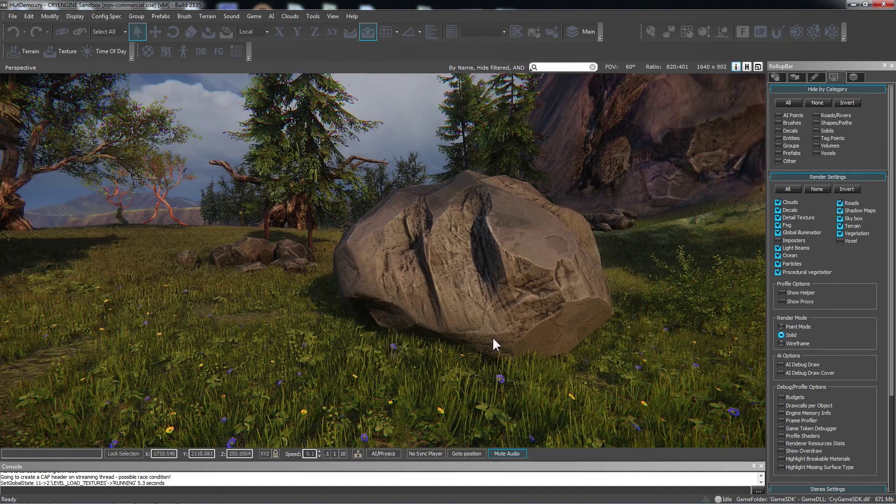
pyautogui.press('m')
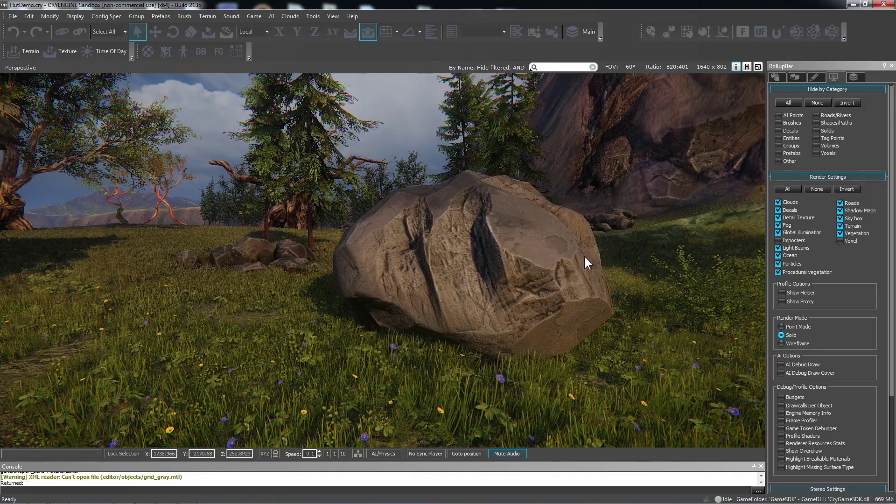
pyautogui.moveTo(895, 70); pyautogui.dragTo(141, 109)
pyautogui.moveTo(761, 276); pyautogui.dragTo(741, 279, button='right')
pyautogui.click(740, 279)
pyautogui.press('1')
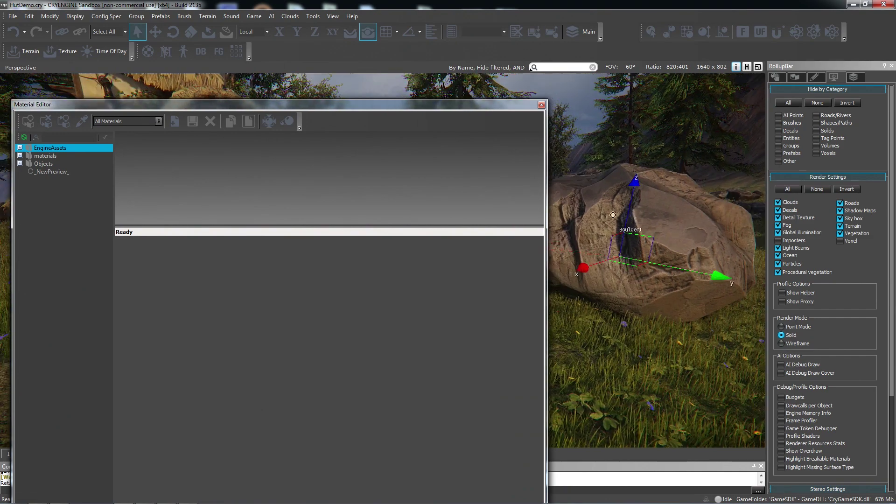
pyautogui.moveTo(632, 208); pyautogui.dragTo(638, 143)
pyautogui.hotkey('ctrl', 'z')
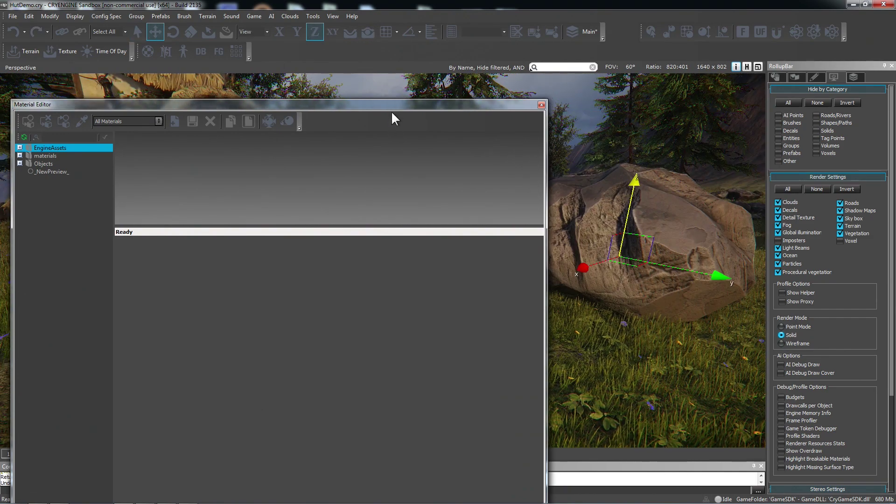
# Load the selected boulder's material in the Material Editor and check the Boulder04 entry in the BoulderDemo04 folder.
pyautogui.moveTo(392, 105); pyautogui.dragTo(388, 50)
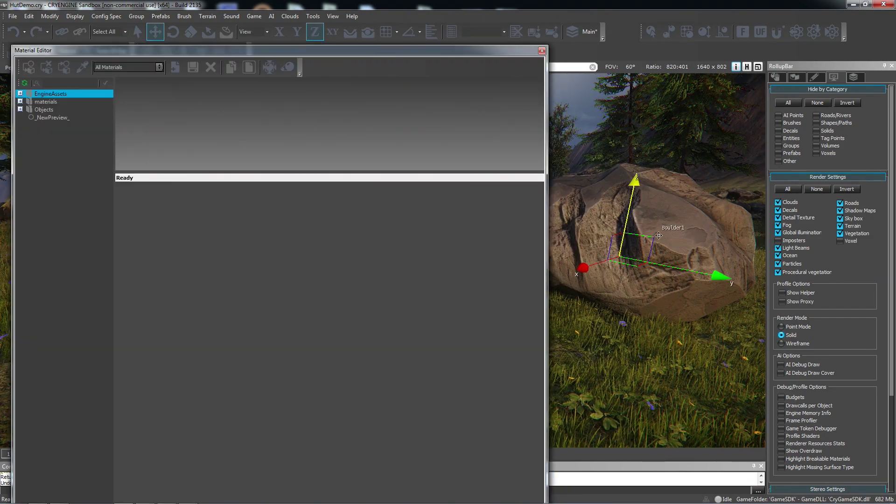
pyautogui.click(63, 70)
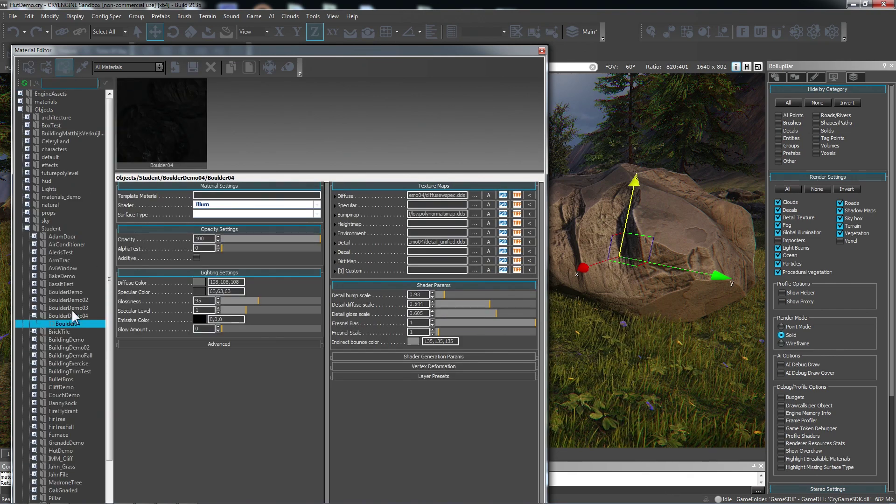
pyautogui.click(60, 319)
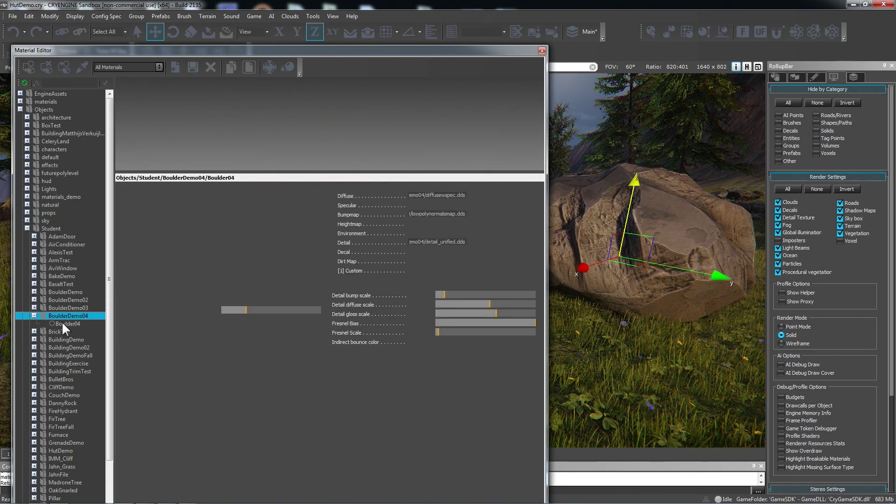
pyautogui.click(62, 322)
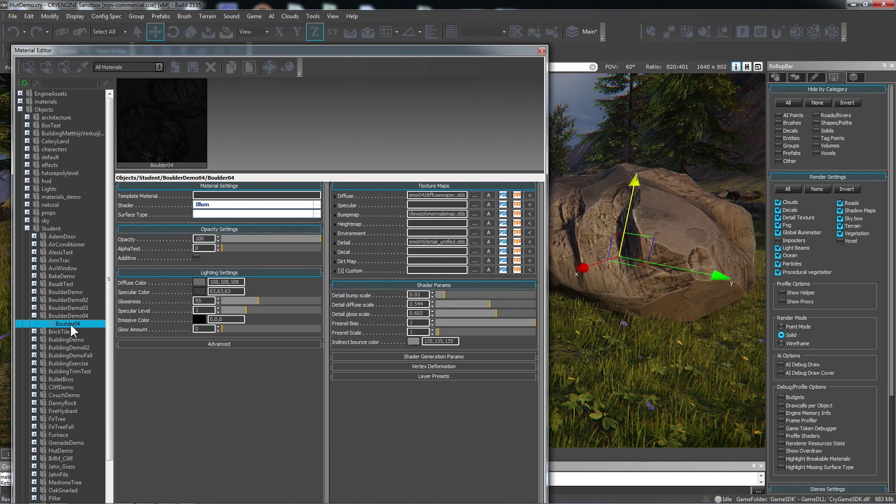
pyautogui.rightClick(69, 323)
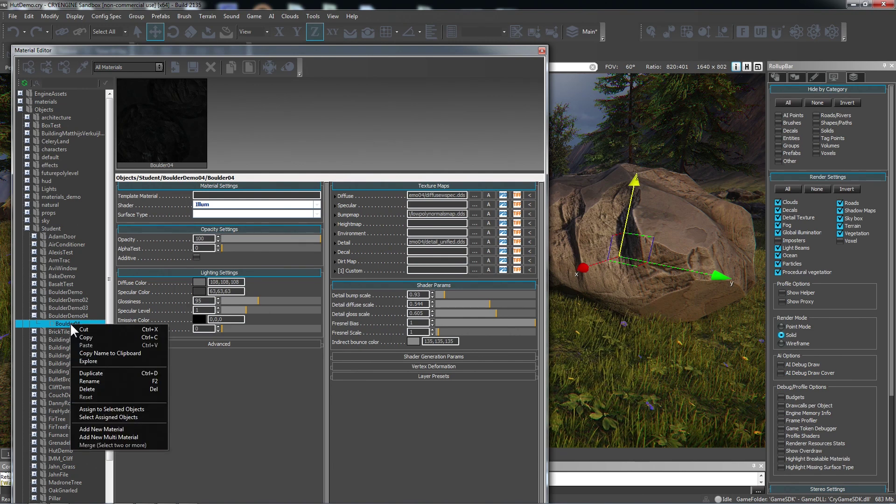
pyautogui.click(64, 316)
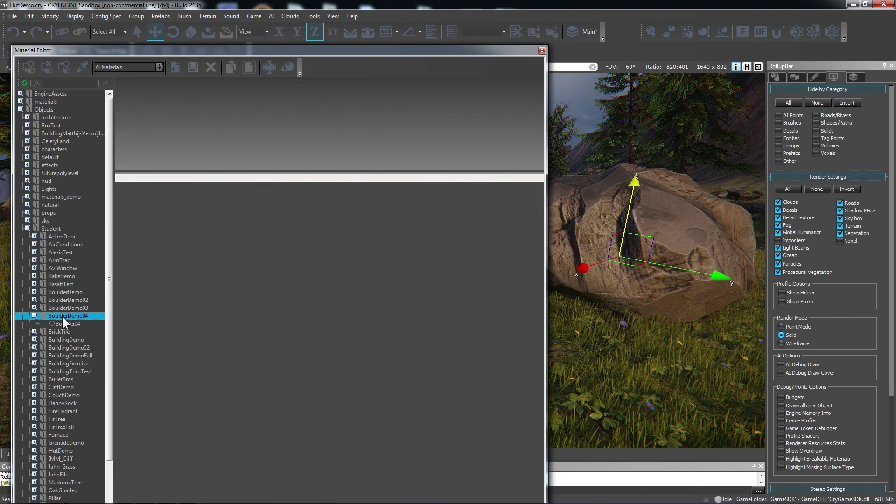
# Add a new multi material and choose GameSDK/Objects/Student/BoulderDemo04 as its save folder.
pyautogui.scroll(-3, 111, 285)
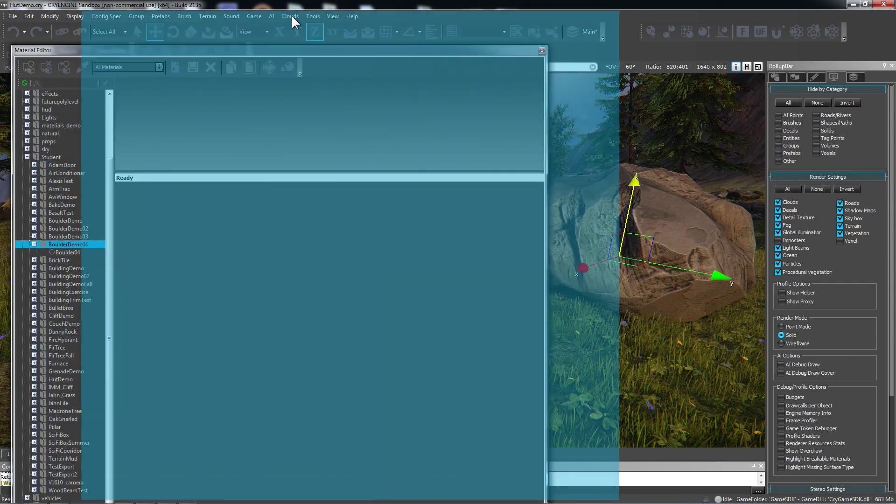
pyautogui.moveTo(292, 17); pyautogui.dragTo(288, 17)
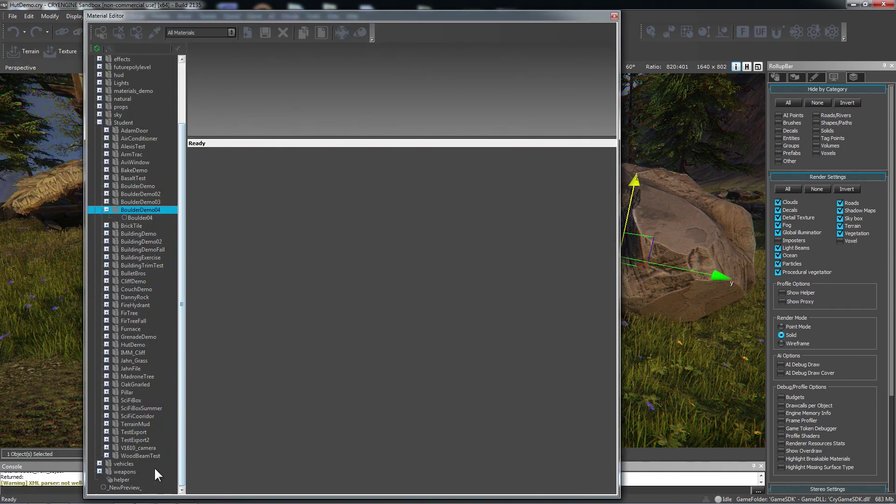
pyautogui.rightClick(166, 489)
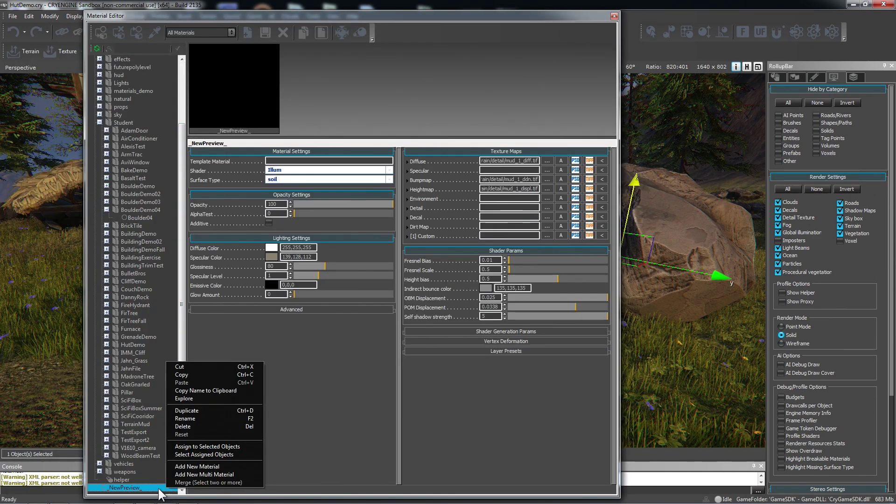
pyautogui.click(196, 473)
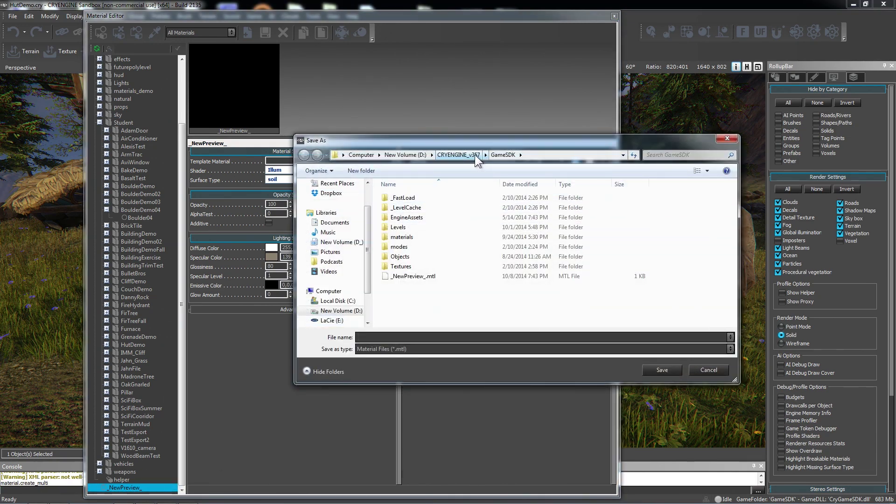
pyautogui.click(476, 156)
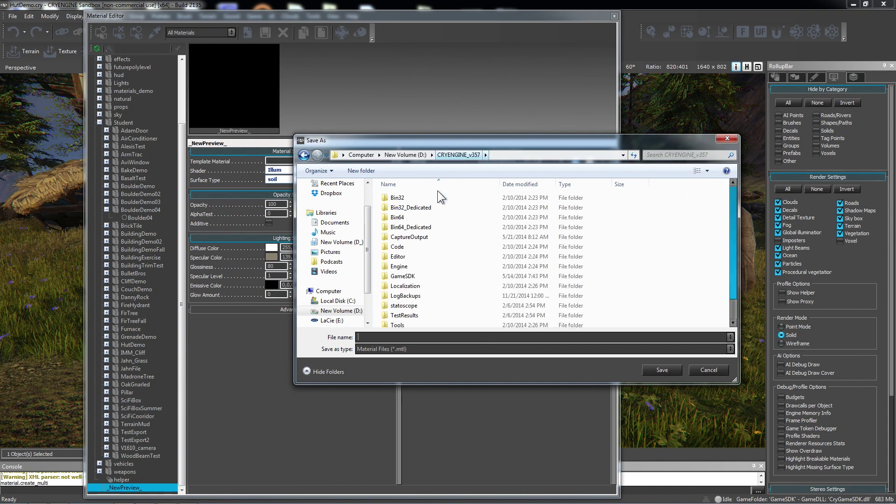
pyautogui.doubleClick(417, 273)
pyautogui.doubleClick(404, 258)
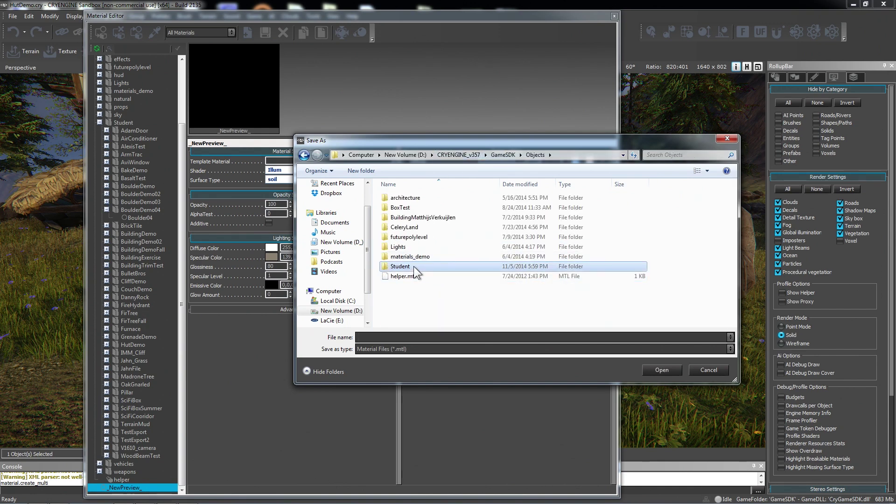
pyautogui.doubleClick(413, 267)
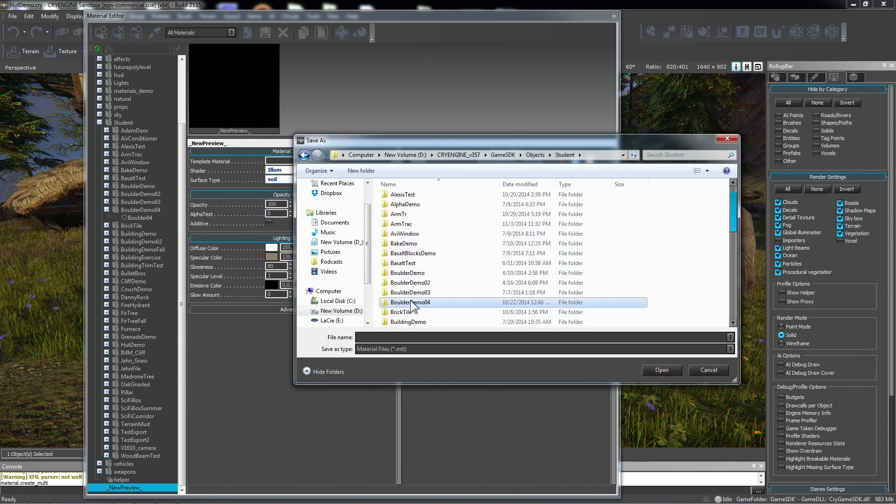
pyautogui.doubleClick(411, 324)
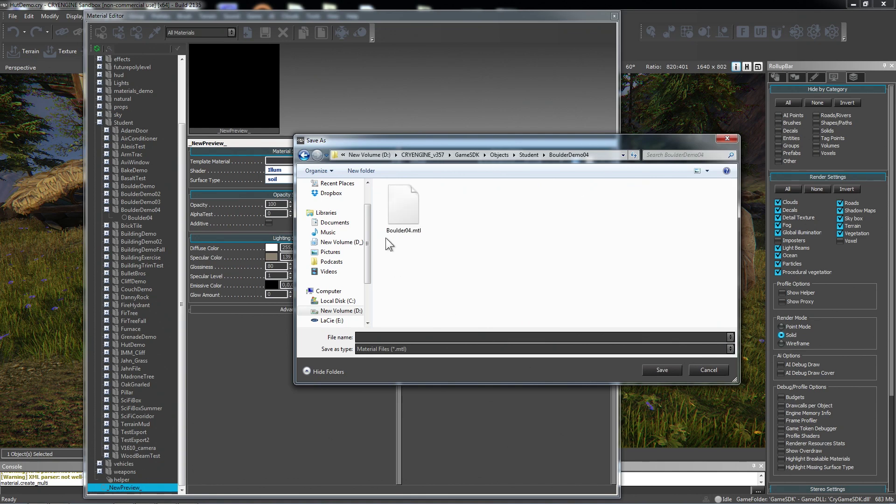
# Save the new multi material under the file name Boulder04Multi.
pyautogui.moveTo(559, 141); pyautogui.dragTo(571, 114)
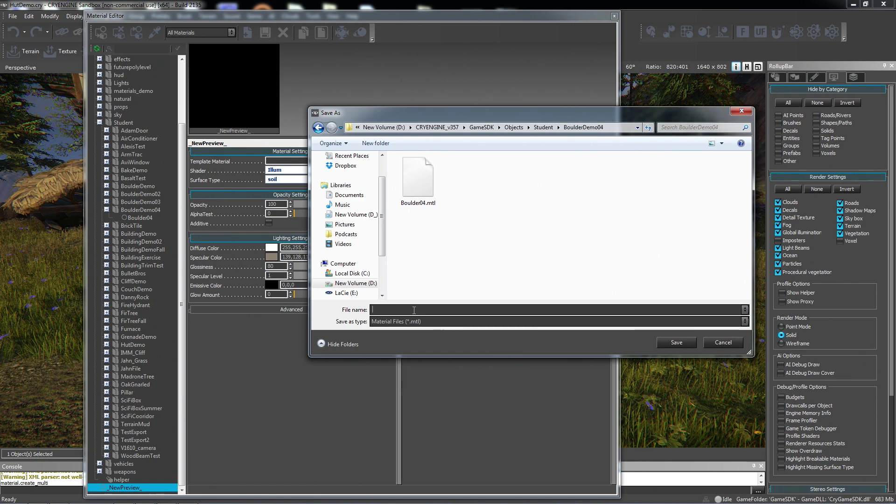
pyautogui.write('Bould')
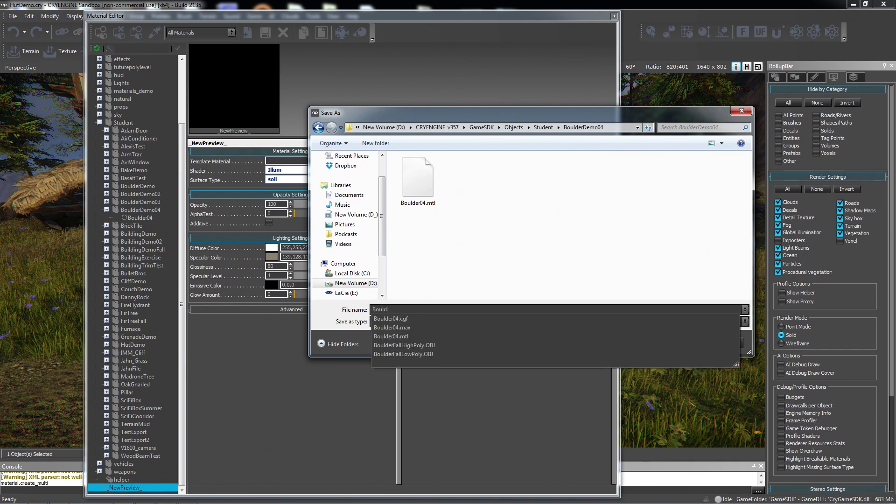
pyautogui.write('er04')
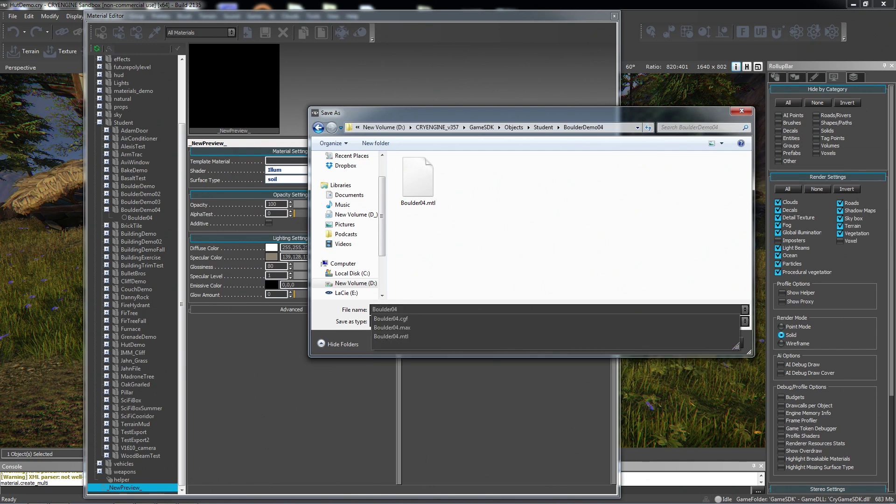
pyautogui.write('Multi')
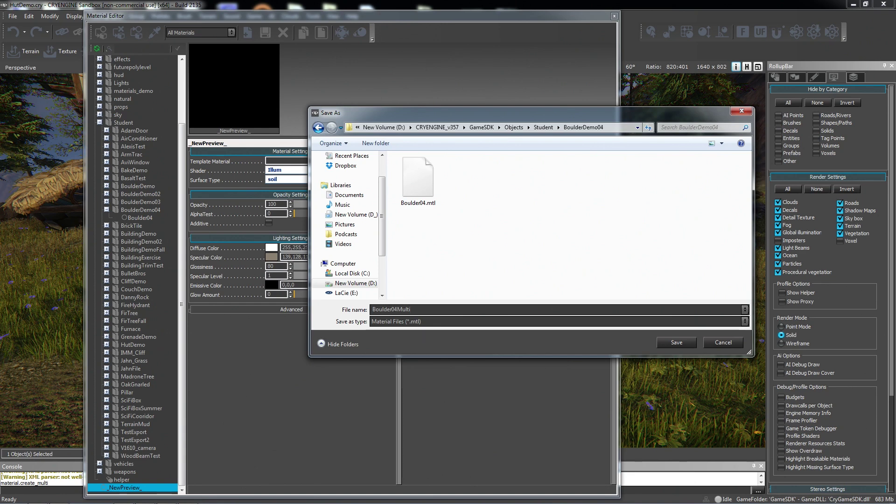
pyautogui.click(690, 341)
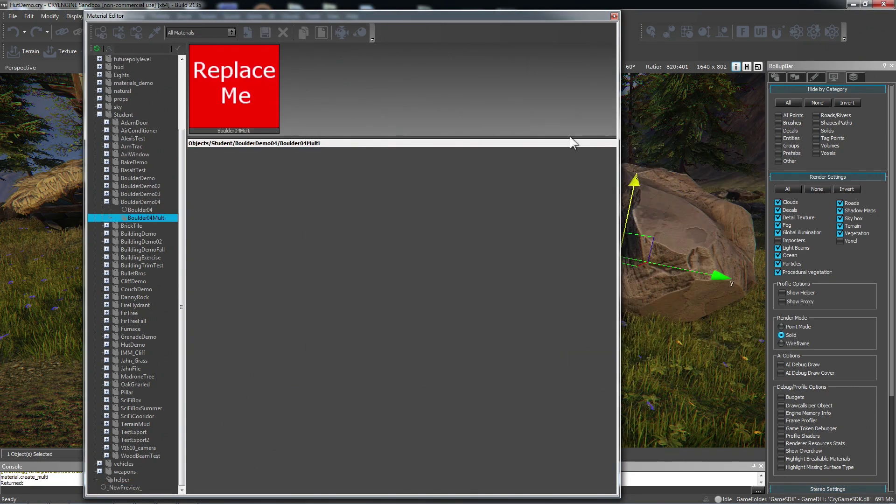
# Set the number of sub-materials of the Boulder04Multi material to 2.
pyautogui.click(141, 210)
pyautogui.click(139, 218)
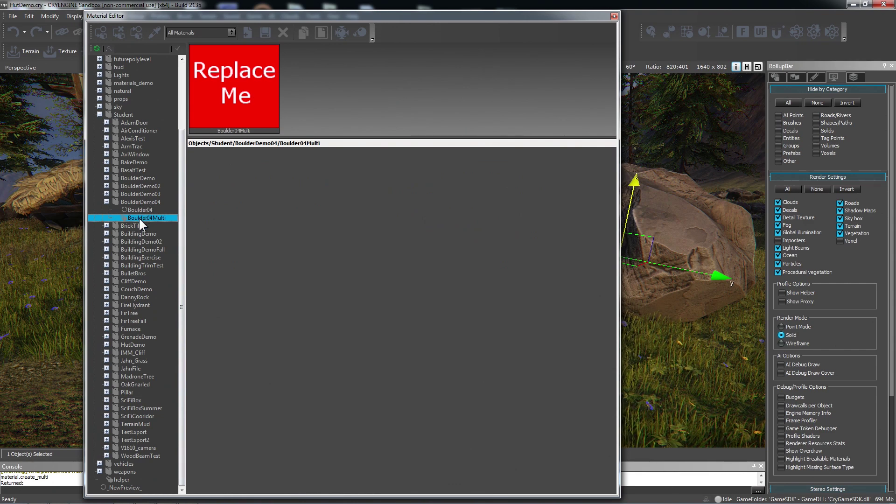
pyautogui.rightClick(139, 217)
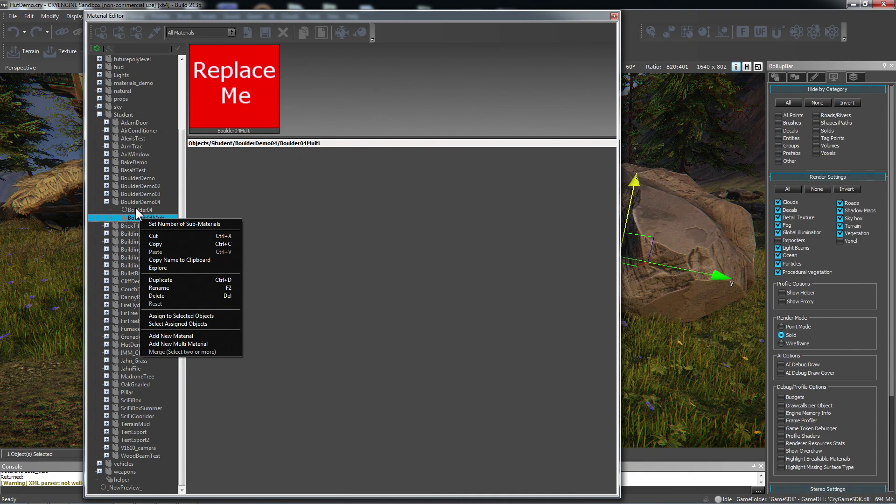
pyautogui.click(136, 206)
pyautogui.click(138, 218)
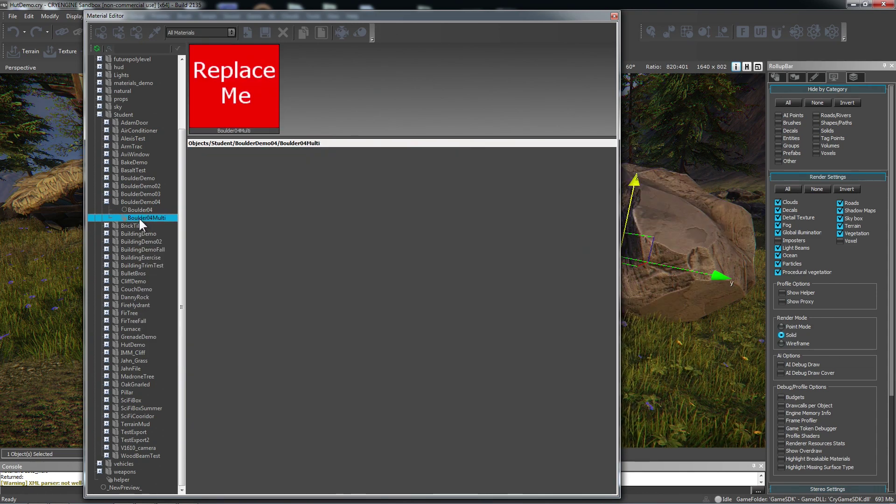
pyautogui.rightClick(138, 221)
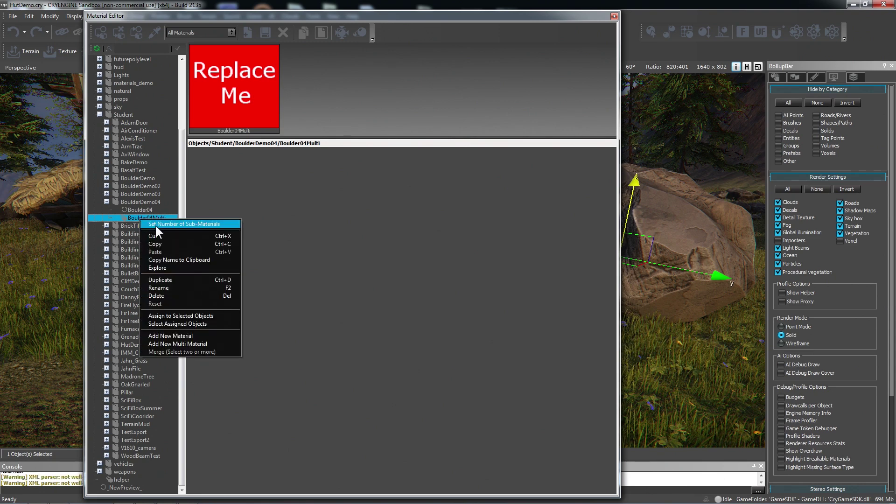
pyautogui.click(155, 224)
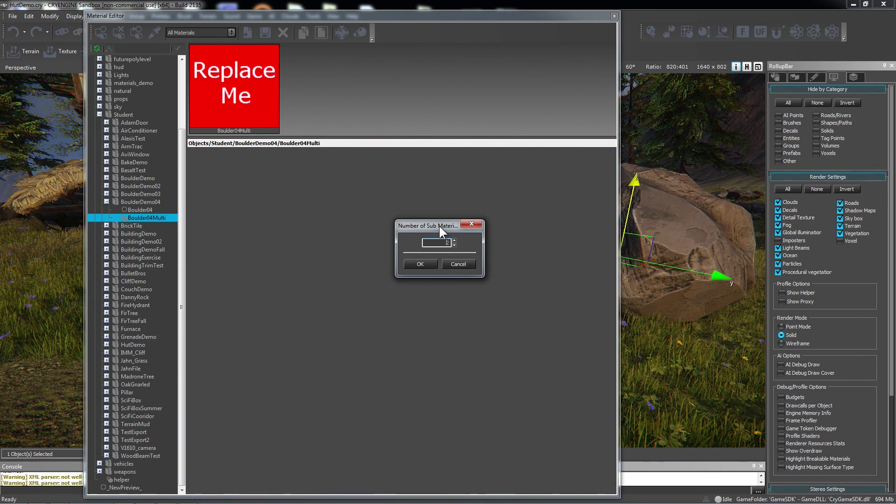
pyautogui.moveTo(444, 227); pyautogui.dragTo(345, 187)
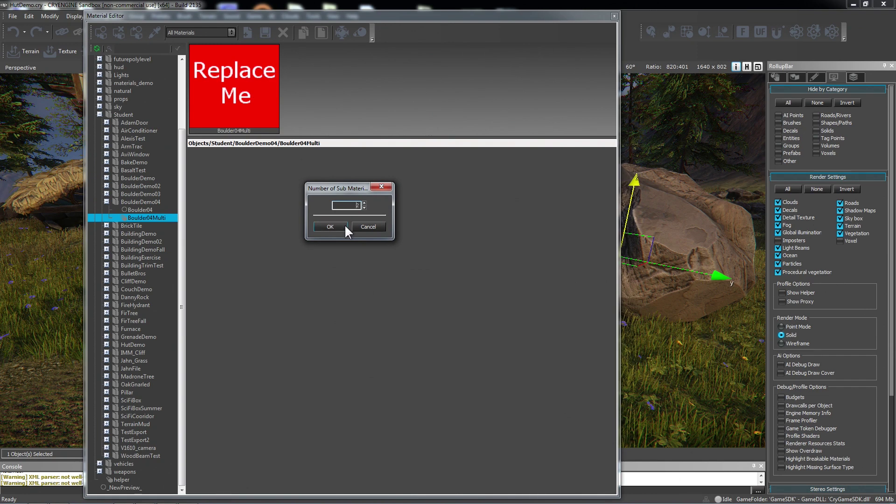
pyautogui.moveTo(348, 192); pyautogui.dragTo(368, 197)
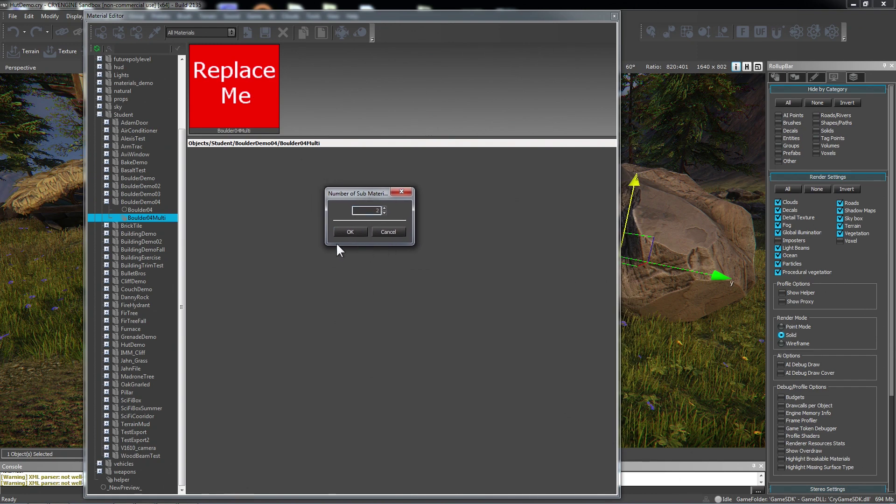
pyautogui.click(344, 232)
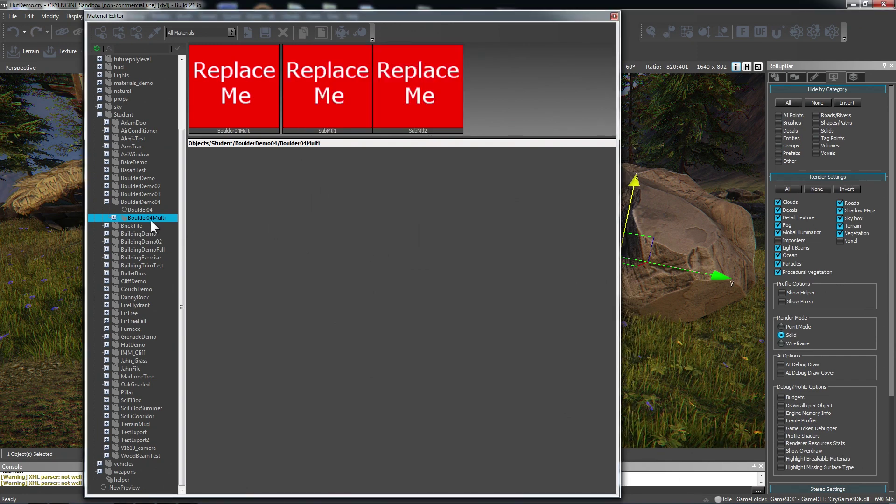
# Copy the Boulder04 material and paste it onto the first sub-material of Boulder04Multi.
pyautogui.click(114, 218)
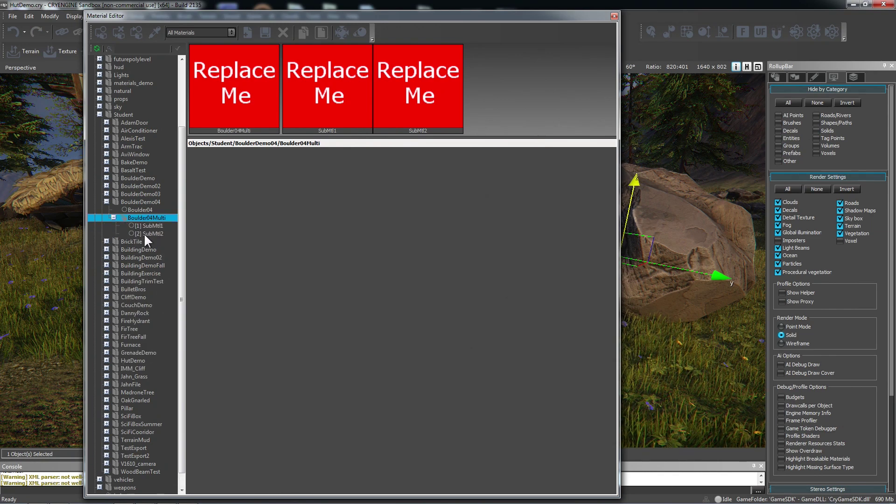
pyautogui.click(149, 224)
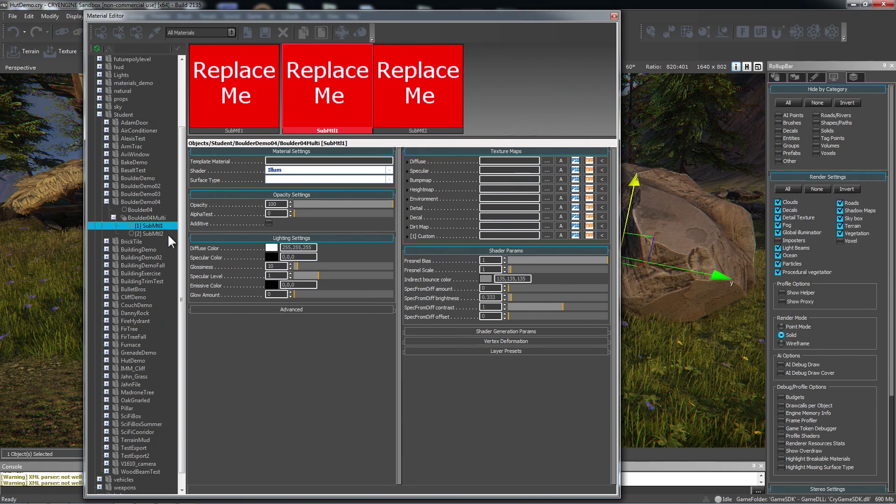
pyautogui.click(137, 209)
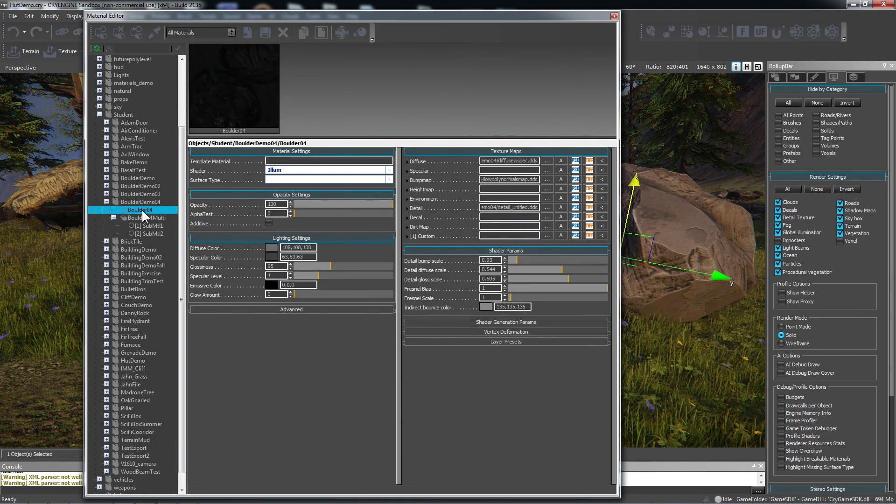
pyautogui.rightClick(141, 210)
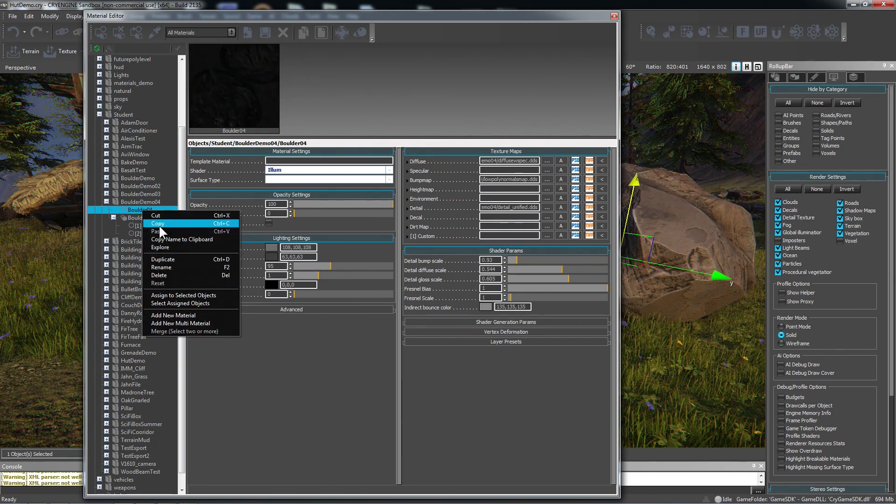
pyautogui.click(158, 223)
pyautogui.click(147, 226)
pyautogui.rightClick(148, 226)
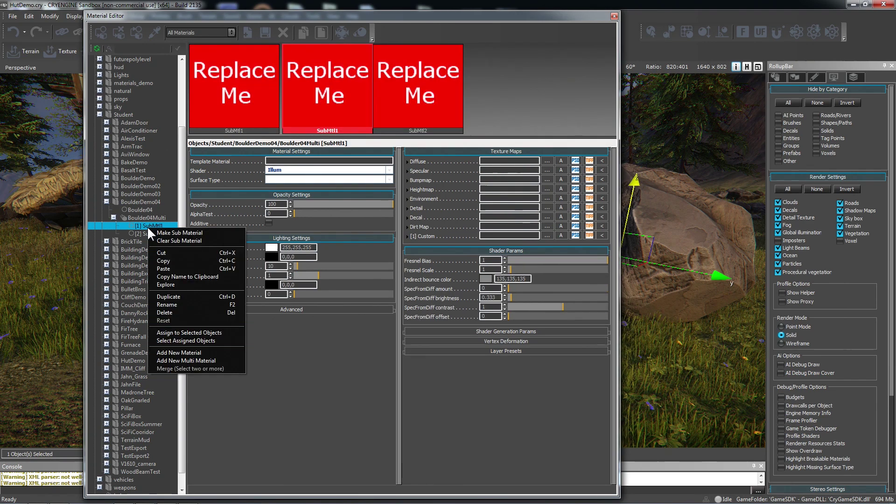
pyautogui.click(166, 269)
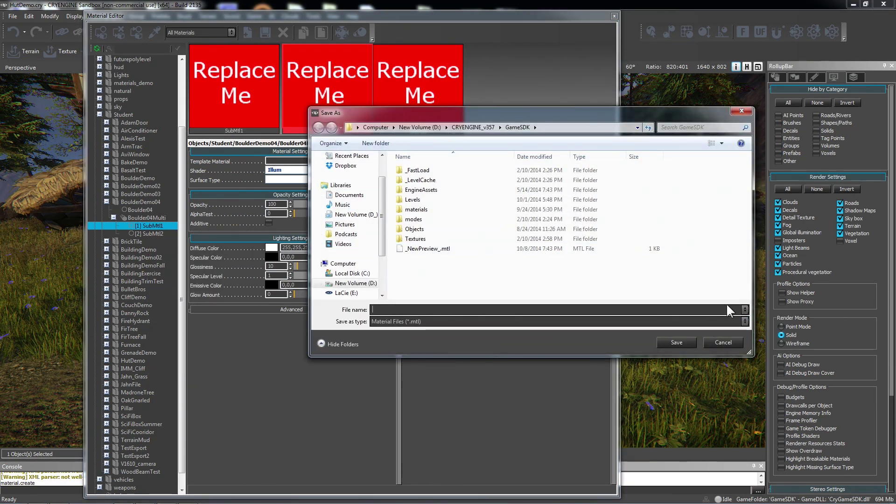
pyautogui.click(732, 344)
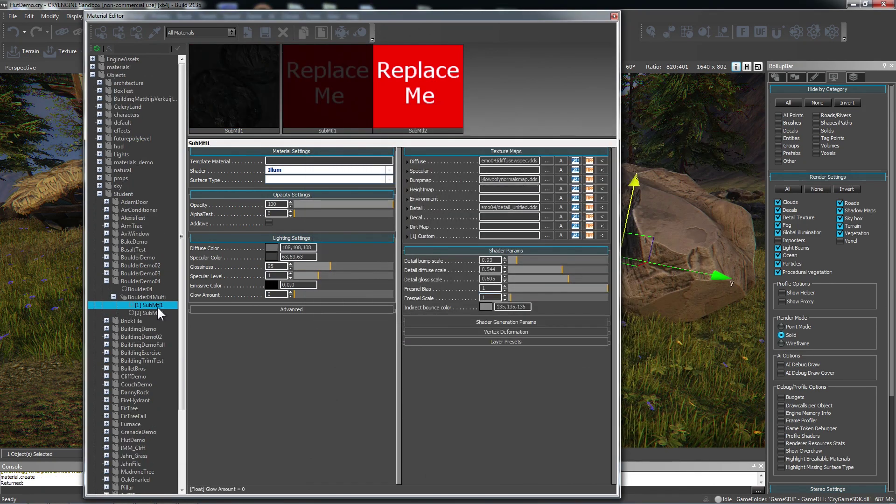
# Rename the first sub-material of Boulder04Multi, SubMtl1, as Rock.
pyautogui.click(152, 305)
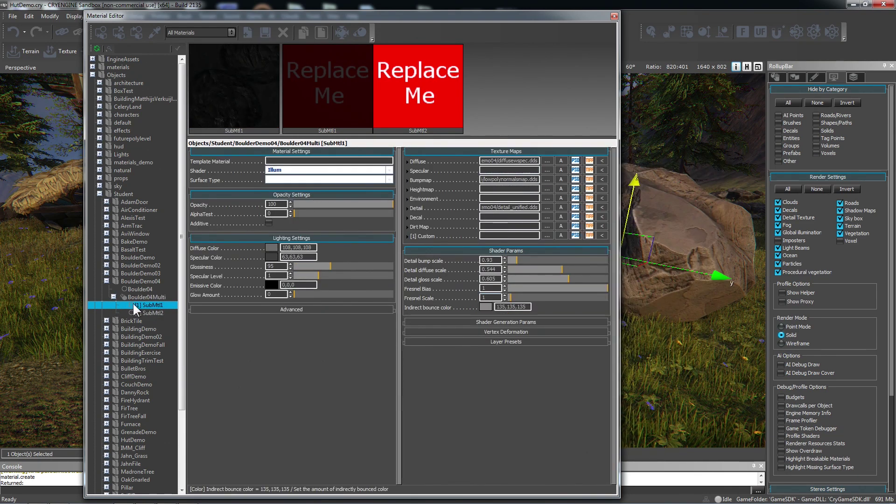
pyautogui.click(150, 313)
pyautogui.click(148, 305)
pyautogui.rightClick(148, 303)
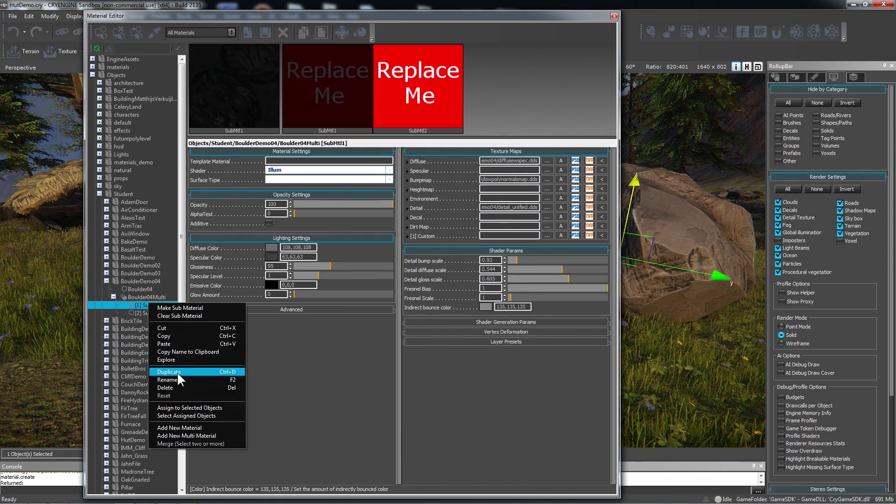
pyautogui.click(167, 380)
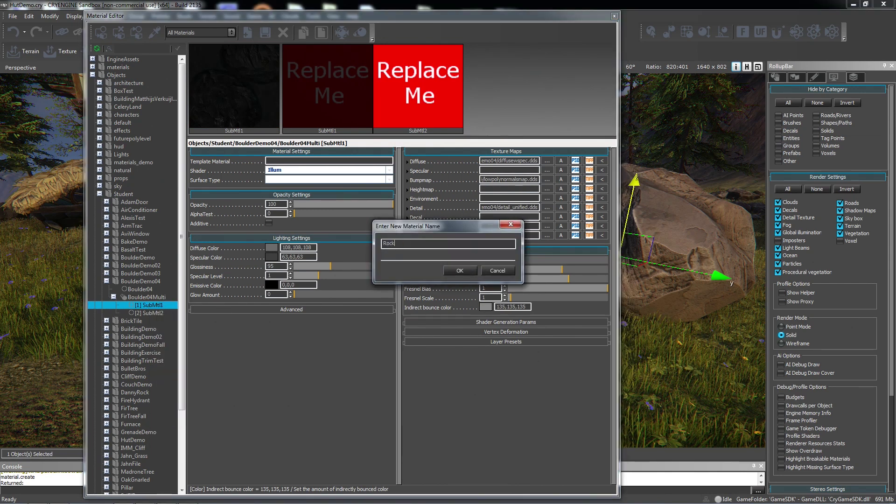
pyautogui.write('Rock')
pyautogui.click(460, 270)
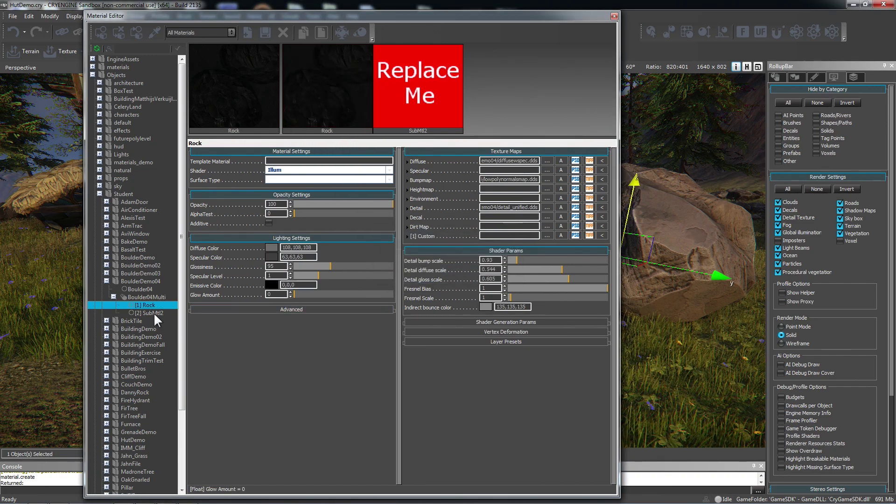
# Rename the second sub-material of Boulder04Multi, SubMtl2, as Collida.
pyautogui.click(153, 312)
pyautogui.rightClick(153, 313)
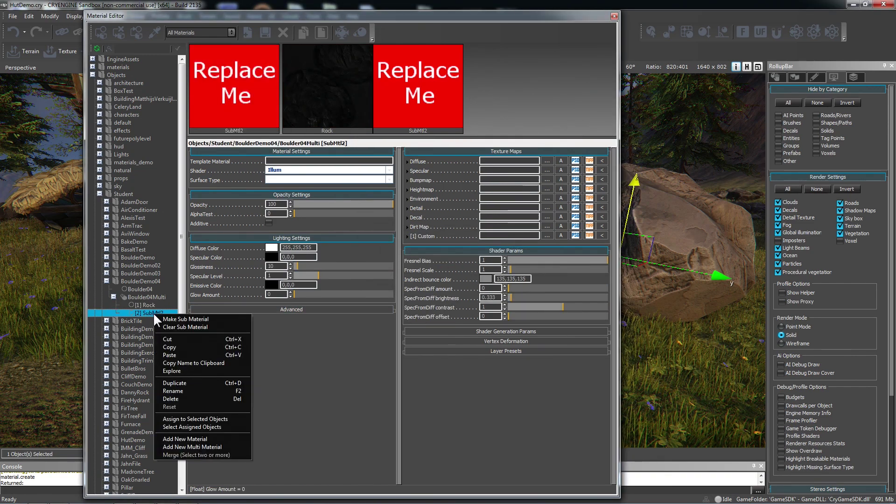
pyautogui.click(175, 390)
pyautogui.write('Collida')
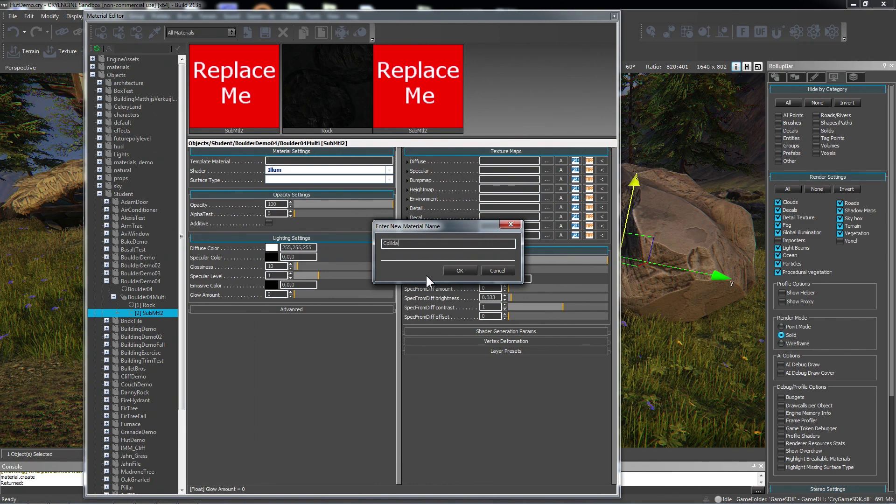
pyautogui.click(458, 270)
# Move the Material Editor clear of the boulder and set the Collida sub-material's diffuse color to red (238,0,0).
pyautogui.click(148, 305)
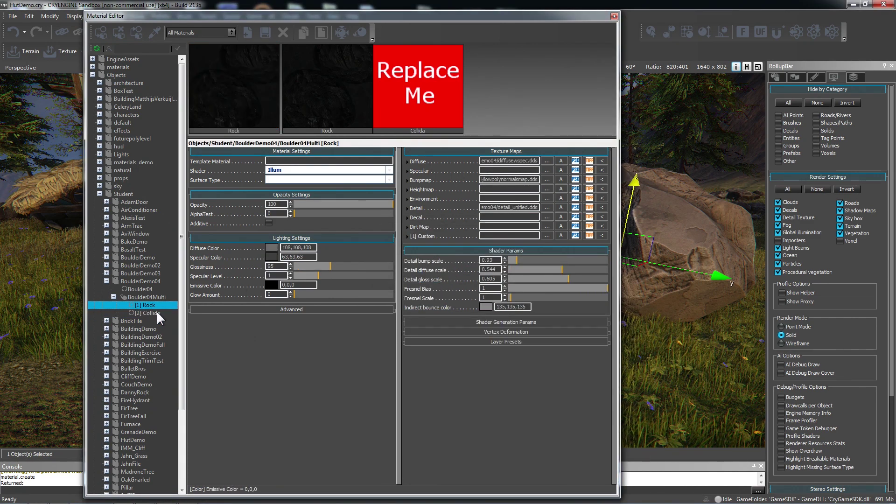
pyautogui.click(156, 310)
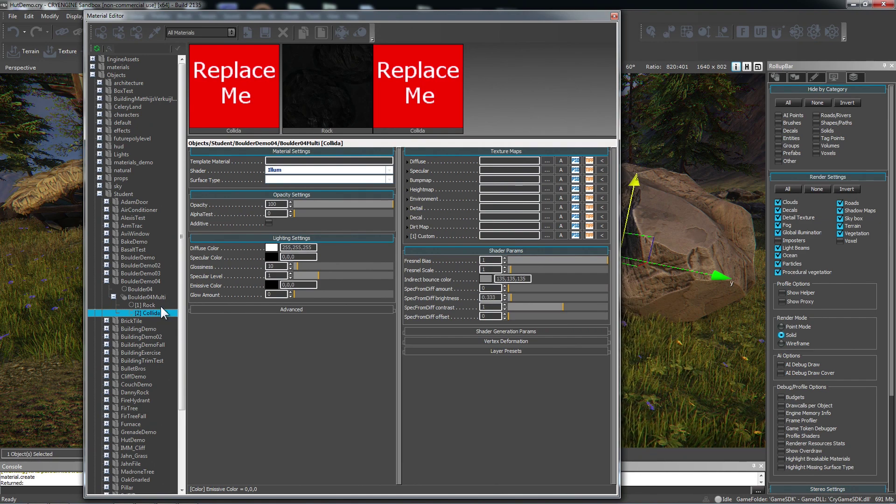
pyautogui.click(150, 305)
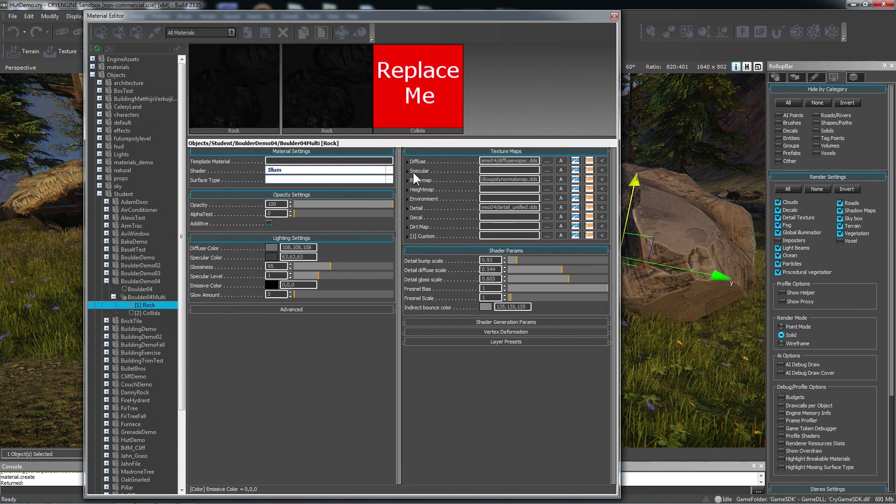
pyautogui.moveTo(400, 19); pyautogui.dragTo(341, 14)
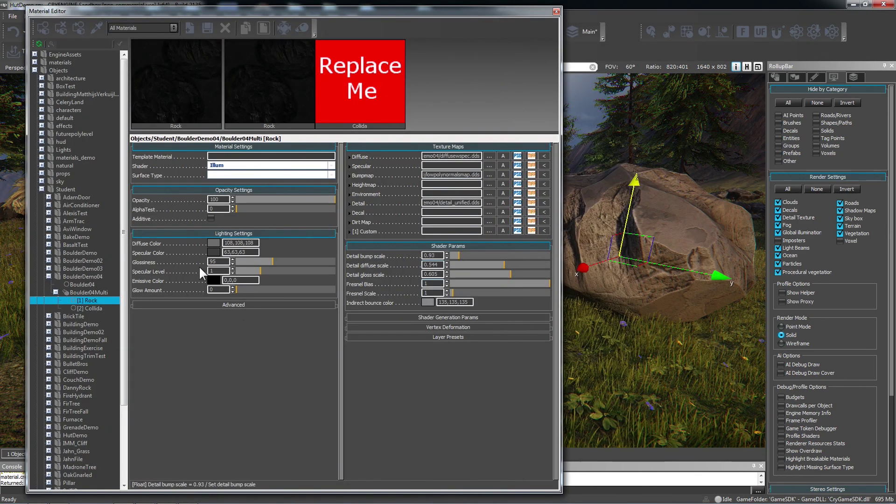
pyautogui.click(90, 292)
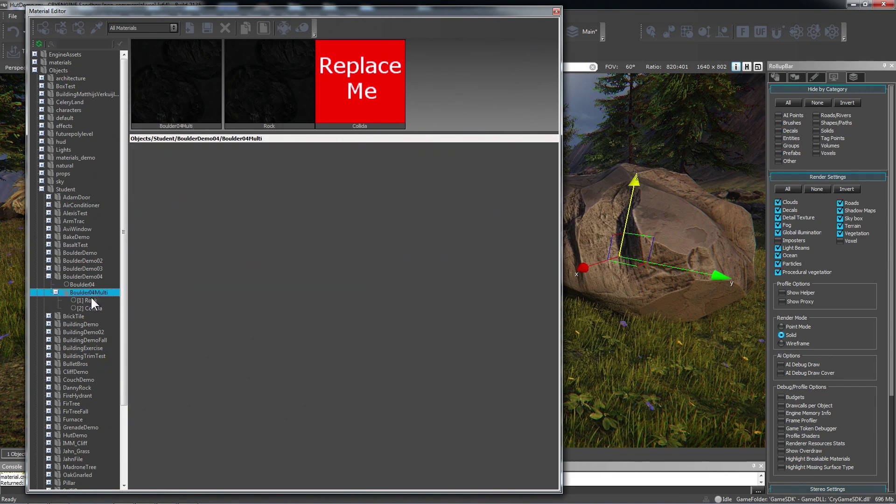
pyautogui.click(91, 307)
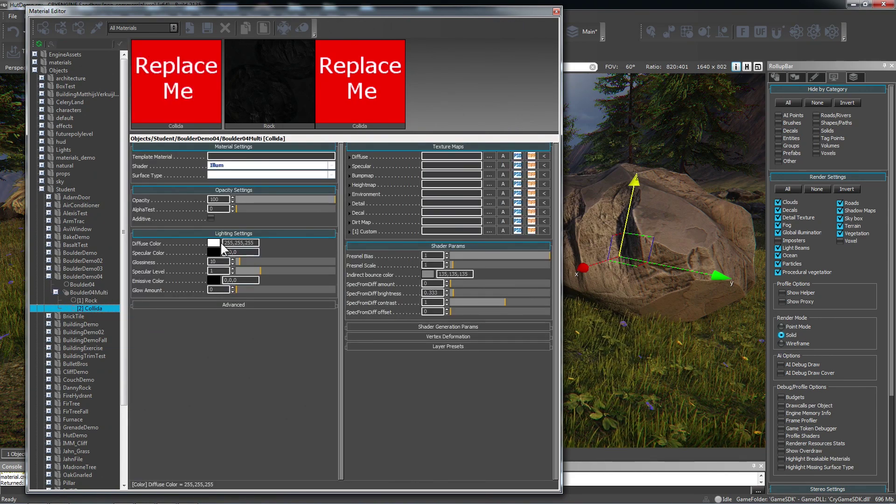
pyautogui.click(214, 243)
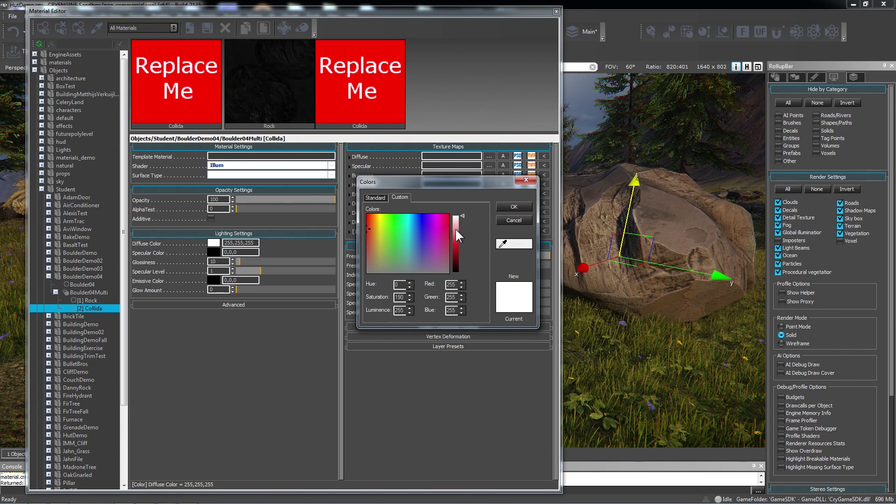
pyautogui.moveTo(456, 229); pyautogui.dragTo(458, 245)
pyautogui.moveTo(369, 237); pyautogui.dragTo(368, 215)
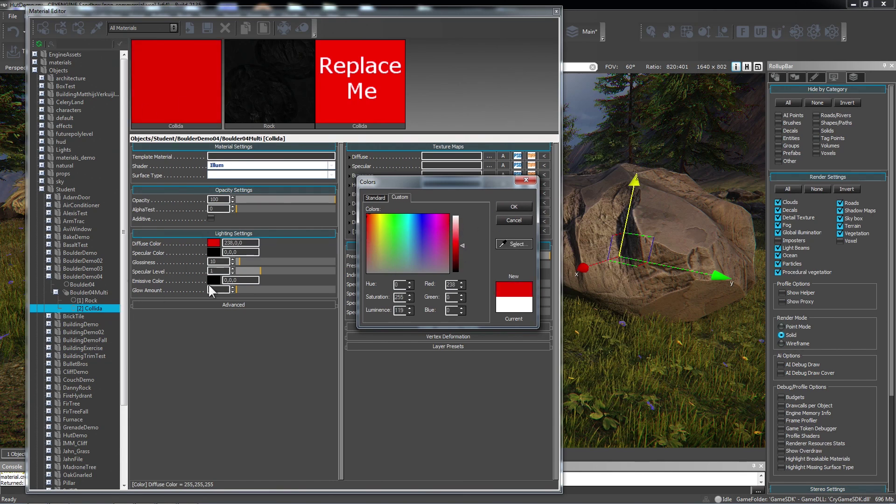
pyautogui.click(520, 205)
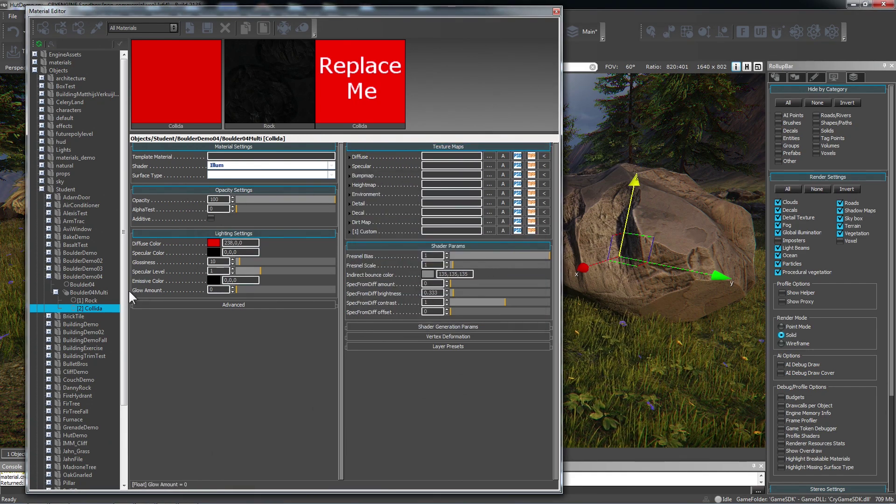
# Delete the original Boulder04 material together with its file and select Boulder04Multi.
pyautogui.click(92, 293)
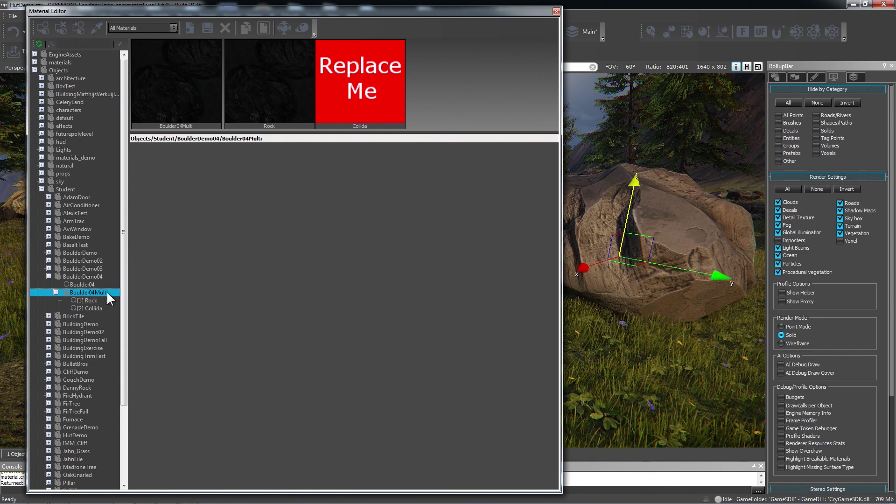
pyautogui.click(84, 284)
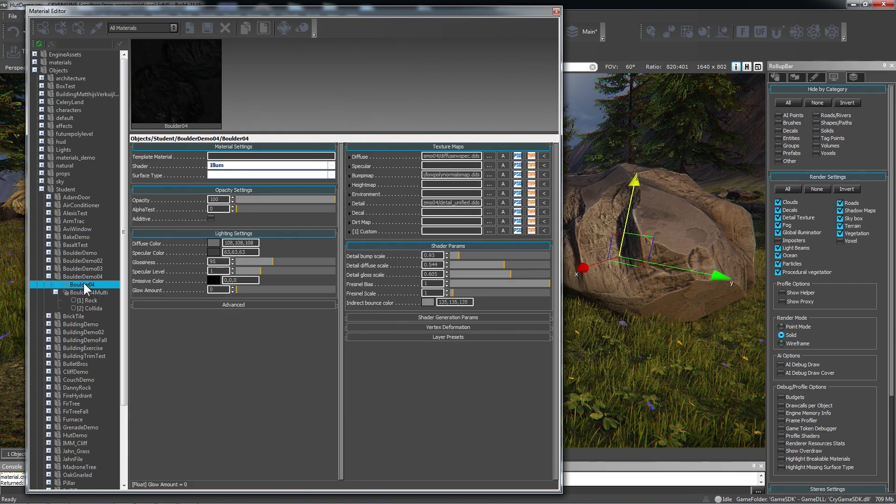
pyautogui.rightClick(83, 282)
pyautogui.click(100, 347)
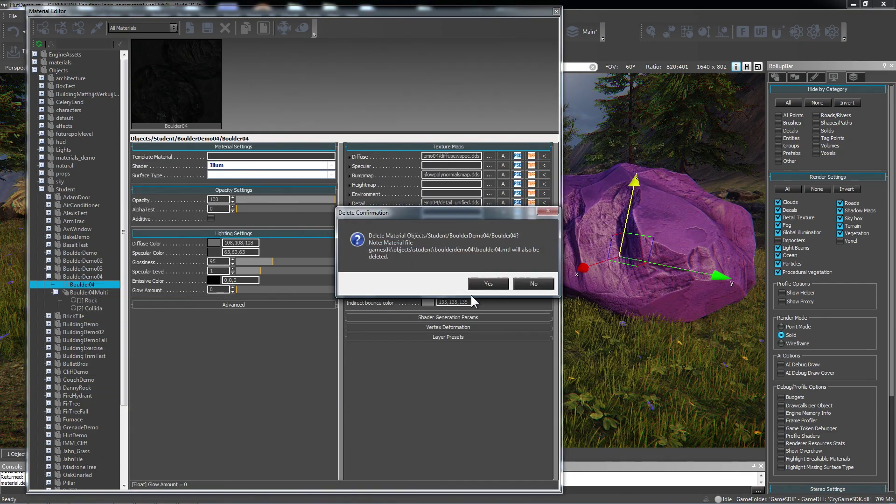
pyautogui.click(488, 284)
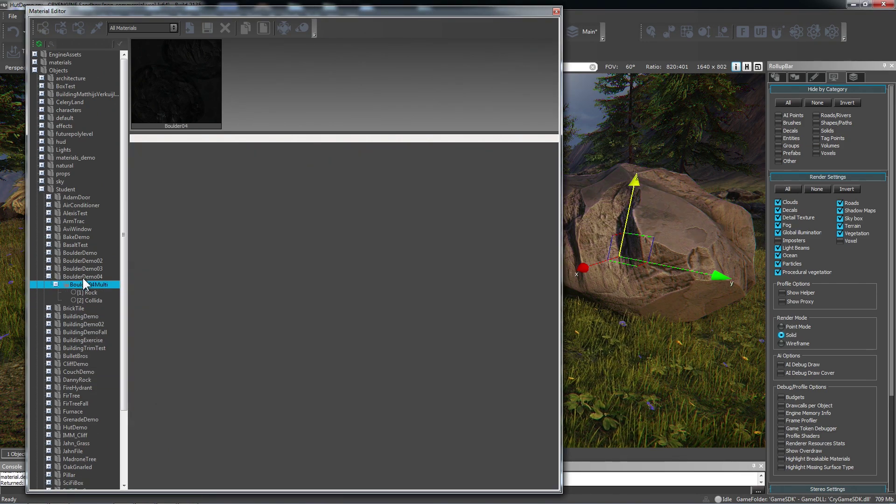
pyautogui.click(82, 283)
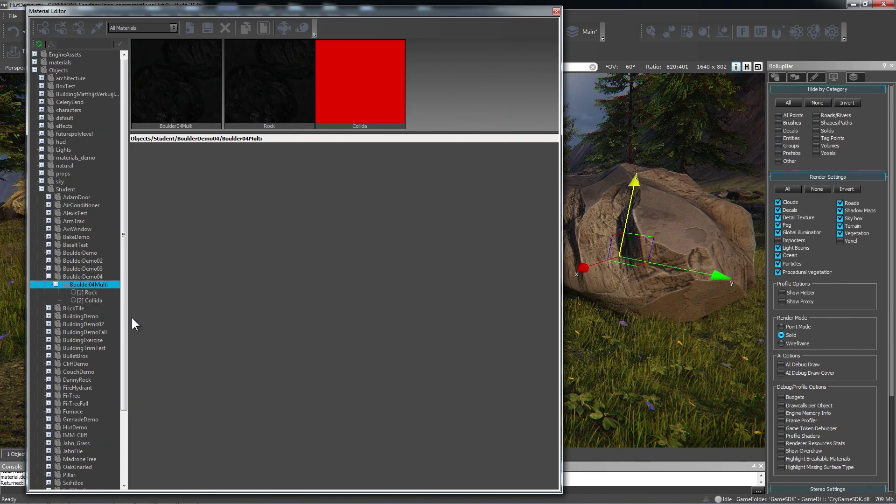
# Switch to 3ds Max, open the Material Editor and select the first sample slot, holding the default material.
pyautogui.click(166, 496)
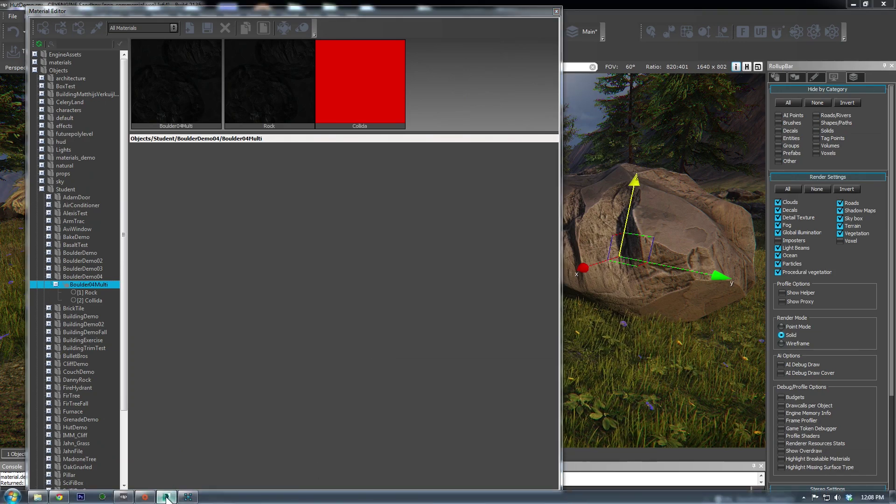
pyautogui.moveTo(450, 255); pyautogui.dragTo(517, 189, button='middle')
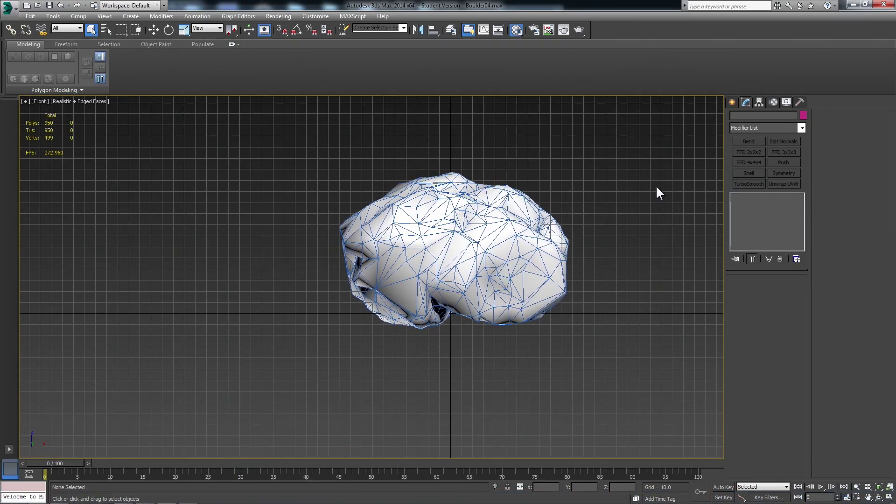
pyautogui.press('m')
pyautogui.moveTo(228, 53); pyautogui.dragTo(146, 91)
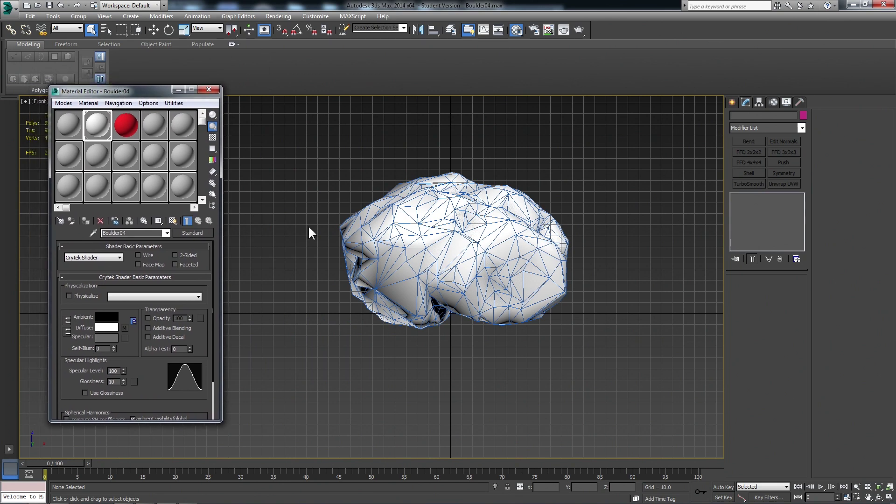
pyautogui.click(68, 125)
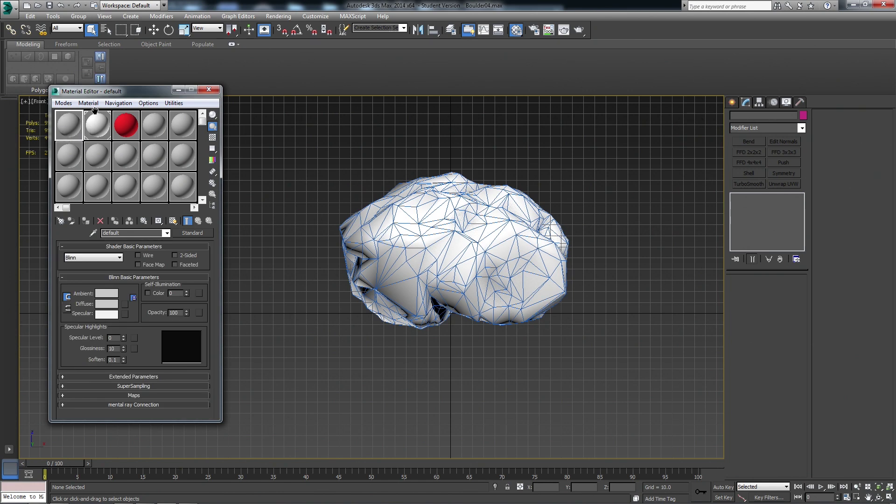
# Sync the Boulder04Multi material from the CRYENGINE editor into the selected sample slot using the CryENGINE3 Exporter.
pyautogui.click(799, 102)
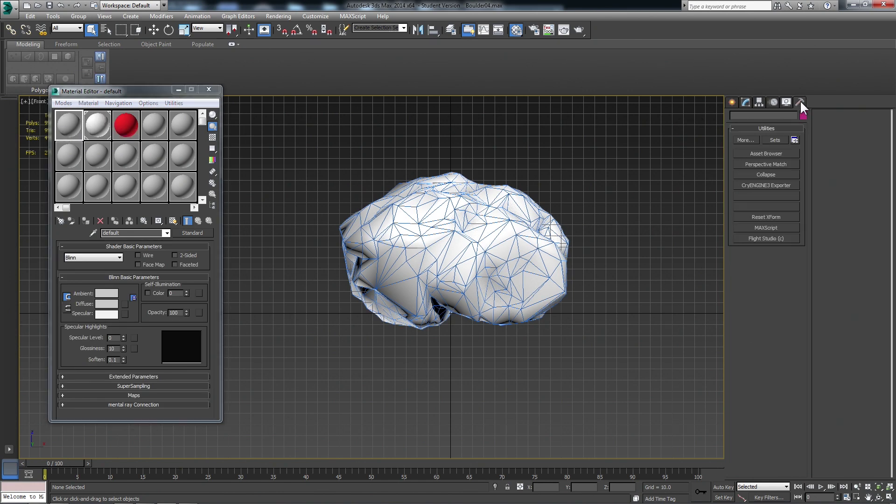
pyautogui.click(765, 186)
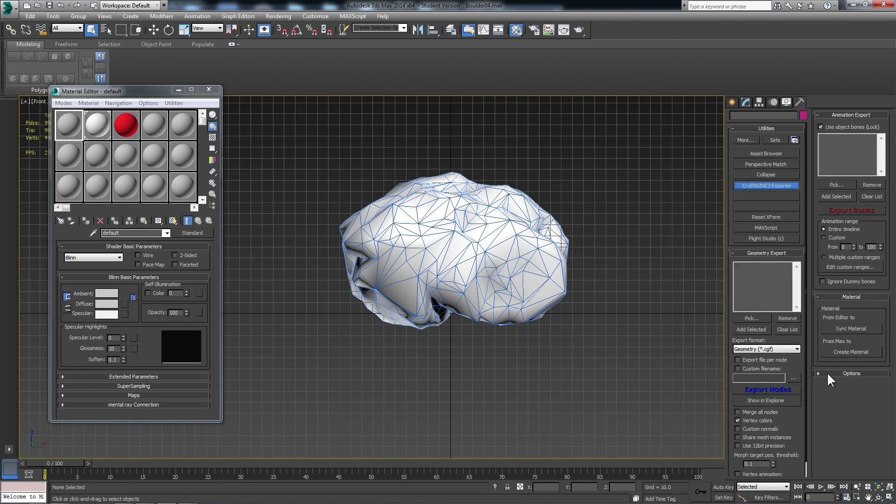
pyautogui.click(840, 328)
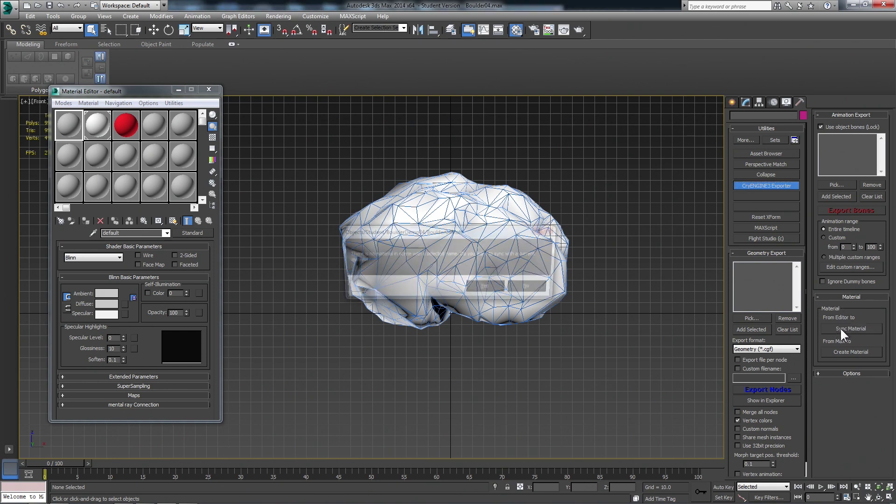
pyautogui.click(486, 287)
pyautogui.click(457, 283)
pyautogui.click(450, 281)
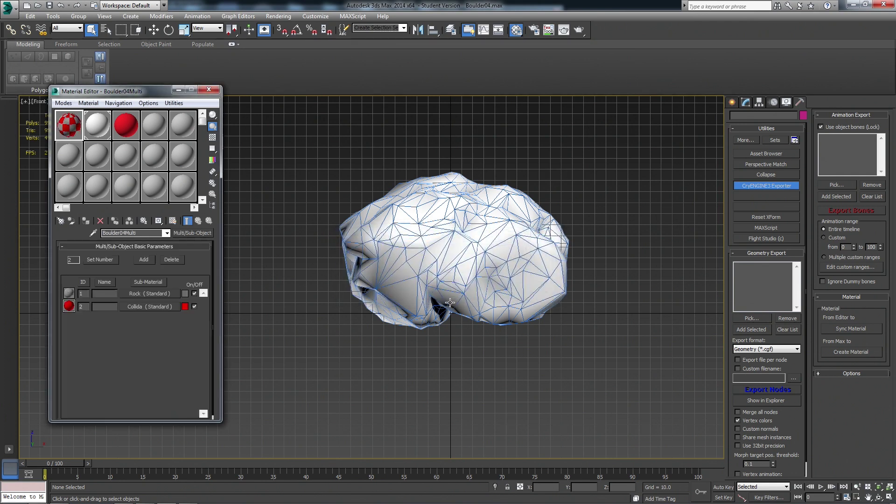
# Assign the Boulder04Multi material to the boulder mesh and show it in a perspective view.
pyautogui.moveTo(140, 91)
pyautogui.mouseDown()
pyautogui.moveTo(152, 83)
pyautogui.moveTo(144, 79)
pyautogui.mouseUp()
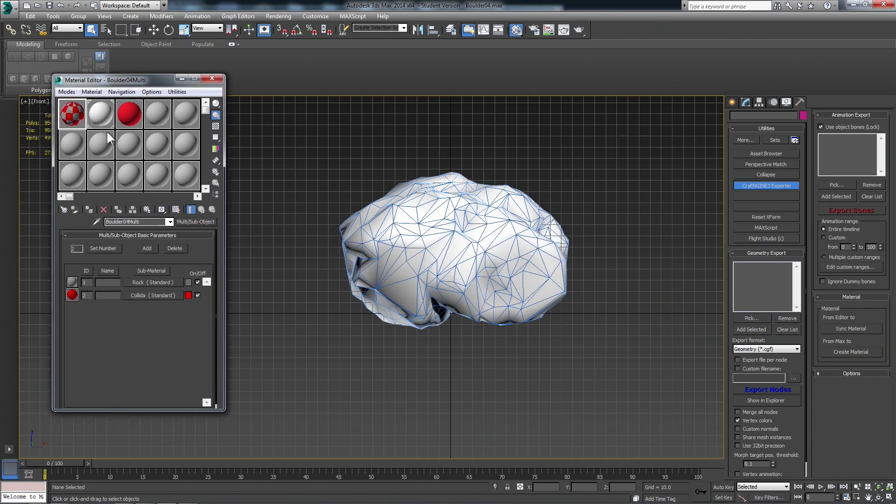
pyautogui.click(148, 221)
pyautogui.click(146, 222)
pyautogui.moveTo(84, 118); pyautogui.dragTo(484, 279)
pyautogui.keyDown('alt'); pyautogui.moveTo(420, 276); pyautogui.dragTo(609, 240, button='middle'); pyautogui.keyUp('alt')
pyautogui.press('p')
pyautogui.scroll(-3, 518, 231)
pyautogui.keyDown('alt'); pyautogui.moveTo(585, 270); pyautogui.dragTo(497, 281, button='middle'); pyautogui.keyUp('alt')
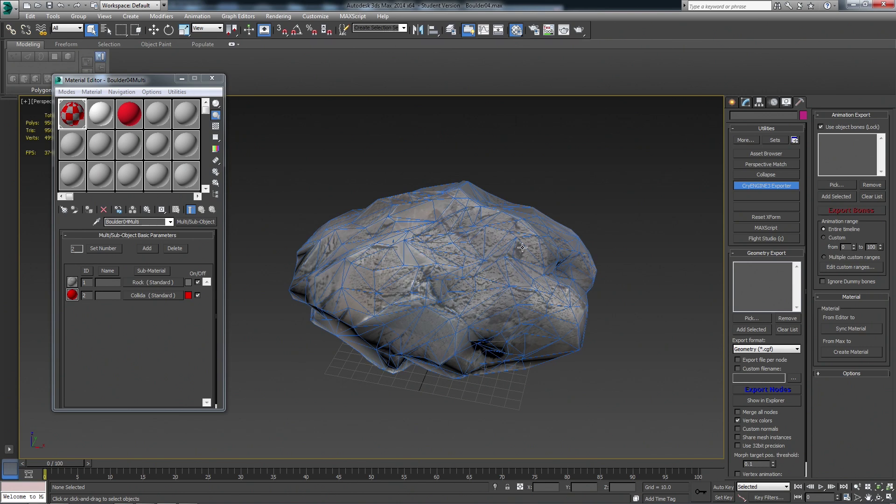
# Examine the textured boulder with and without its edged faces.
pyautogui.moveTo(483, 248); pyautogui.dragTo(472, 233, button='middle')
pyautogui.press('F4')
pyautogui.moveTo(437, 277); pyautogui.dragTo(430, 286, button='middle')
pyautogui.press('F4')
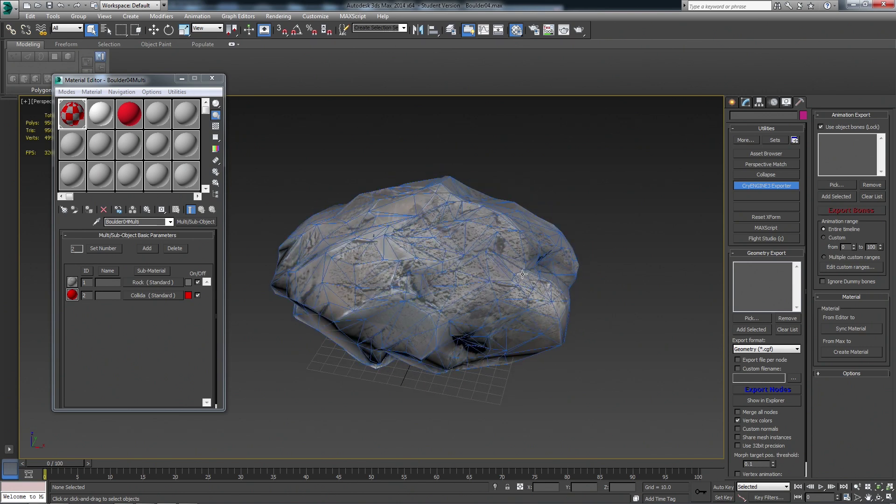
pyautogui.press('F4')
pyautogui.moveTo(441, 241); pyautogui.dragTo(452, 232, button='middle')
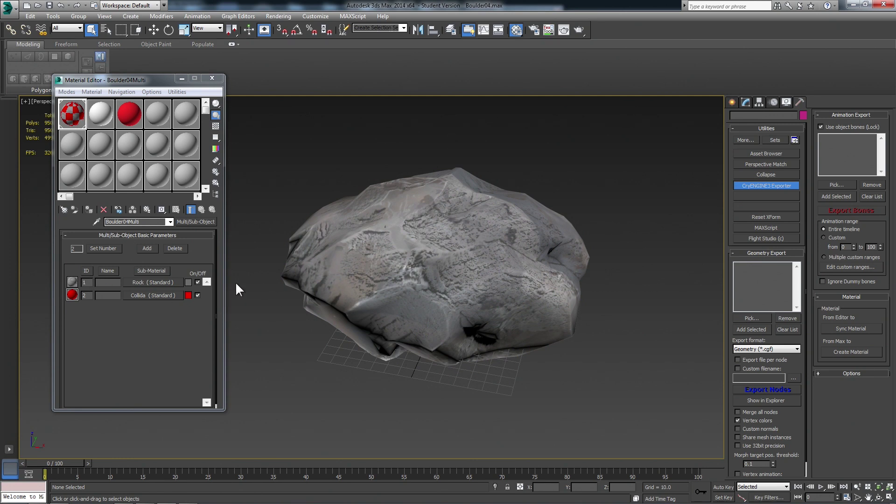
# Select the Boulder04 mesh with the Move tool, redisplay its edged faces and show its Editable Poly settings.
pyautogui.click(414, 260)
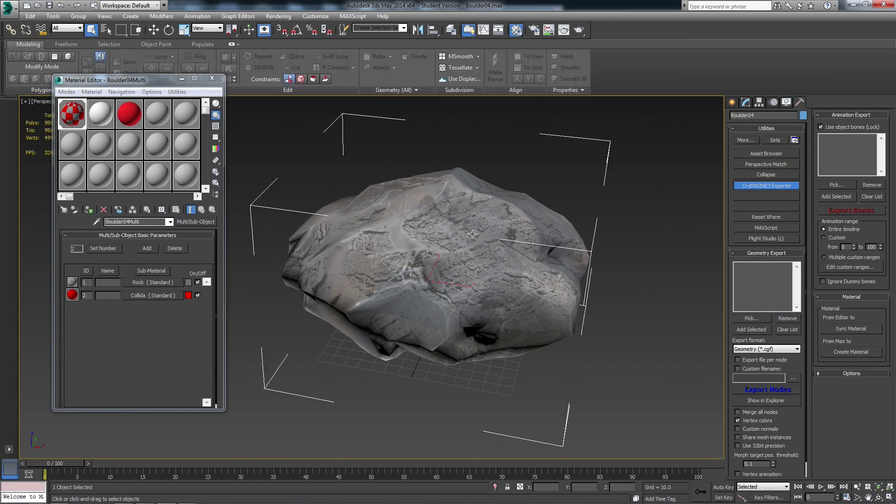
pyautogui.moveTo(470, 221)
pyautogui.keyDown('alt'); pyautogui.mouseDown(button='middle')
pyautogui.moveTo(491, 219)
pyautogui.moveTo(473, 223)
pyautogui.mouseUp(button='middle'); pyautogui.keyUp('alt')
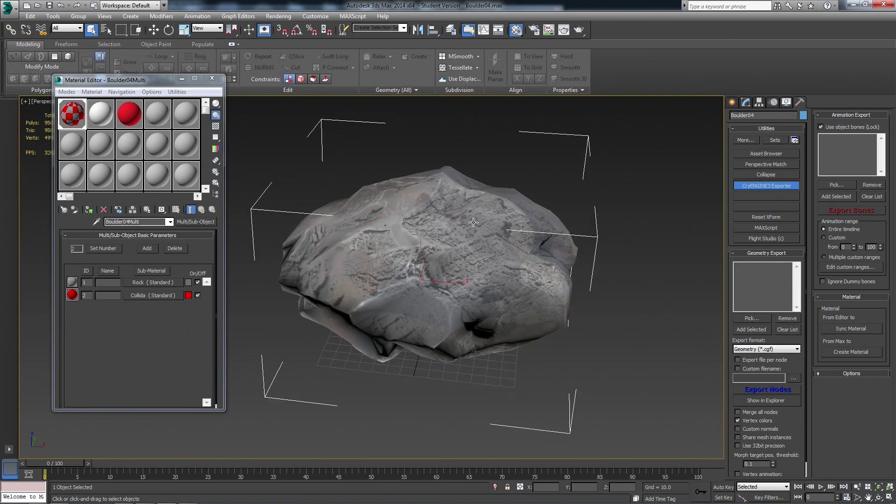
pyautogui.press('w')
pyautogui.press('F4')
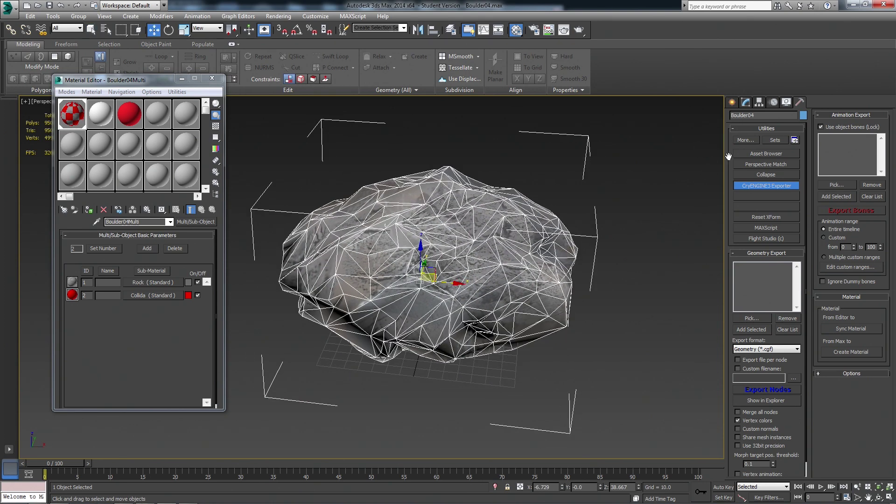
pyautogui.click(746, 101)
pyautogui.keyDown('alt'); pyautogui.moveTo(607, 231); pyautogui.dragTo(476, 272, button='middle'); pyautogui.keyUp('alt')
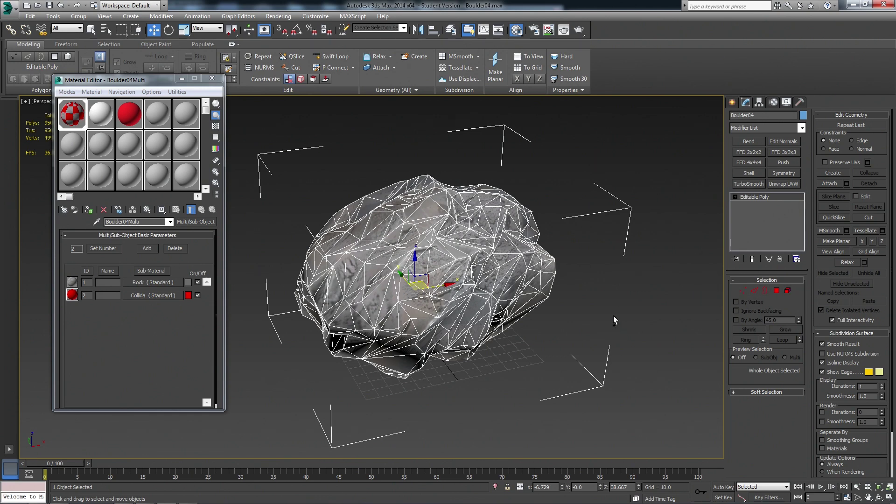
# Clone the boulder in place as a copy named Collida.
pyautogui.hotkey('ctrl', 'v')
pyautogui.click(416, 232)
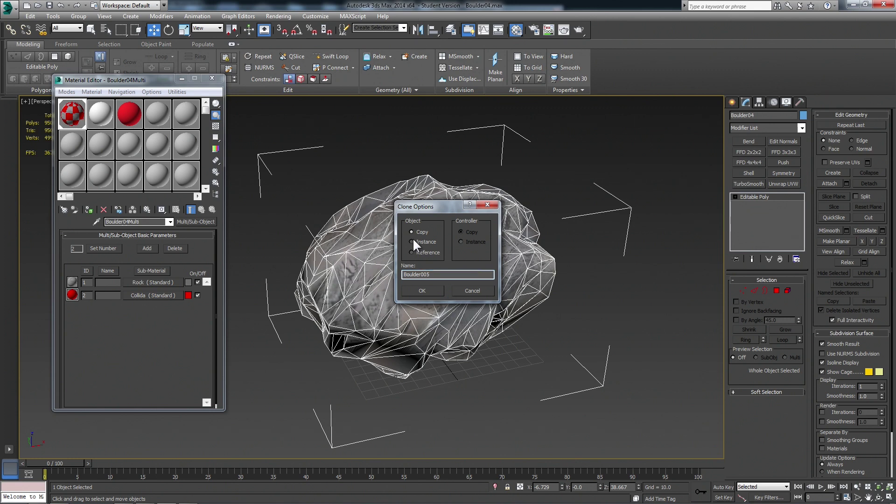
pyautogui.moveTo(441, 278); pyautogui.dragTo(377, 270)
pyautogui.write('Collida')
pyautogui.click(433, 290)
# Try lifting the Collida copy off the original boulder, and undo the move.
pyautogui.moveTo(555, 279); pyautogui.dragTo(560, 293, button='middle')
pyautogui.moveTo(620, 264); pyautogui.dragTo(615, 286, button='middle')
pyautogui.rightClick(486, 321)
pyautogui.click(519, 287)
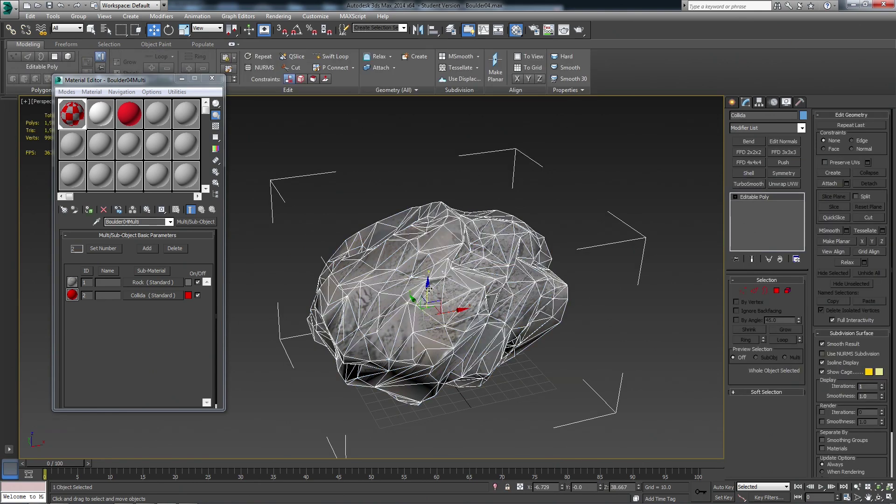
pyautogui.moveTo(428, 282); pyautogui.dragTo(432, 166)
pyautogui.hotkey('ctrl', 'z')
pyautogui.keyDown('alt'); pyautogui.moveTo(592, 341); pyautogui.dragTo(567, 322, button='middle'); pyautogui.keyUp('alt')
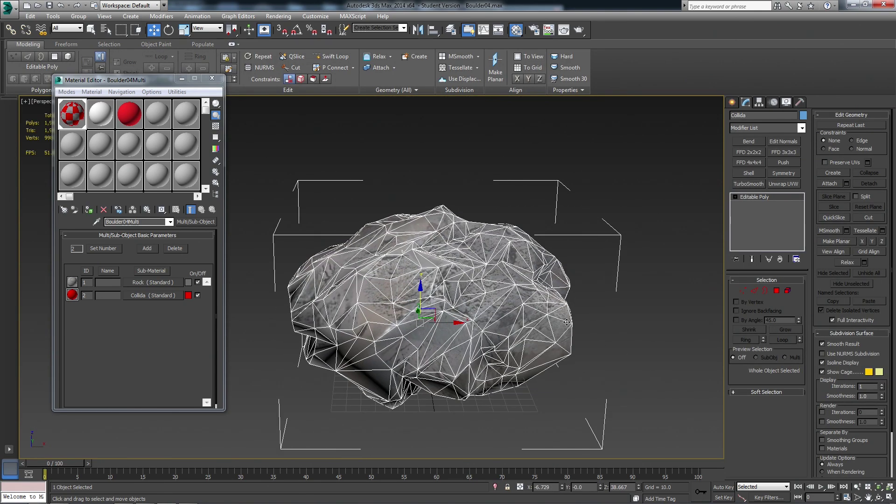
pyautogui.moveTo(493, 358); pyautogui.dragTo(501, 330, button='middle')
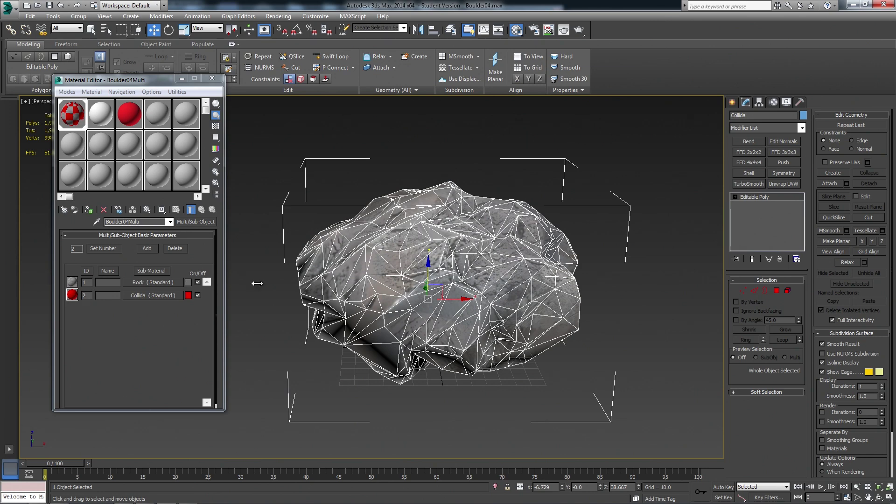
# Set the material ID of all polygons in the Collida mesh to 2 and leave polygon editing.
pyautogui.click(777, 290)
pyautogui.hotkey('ctrl', 'a')
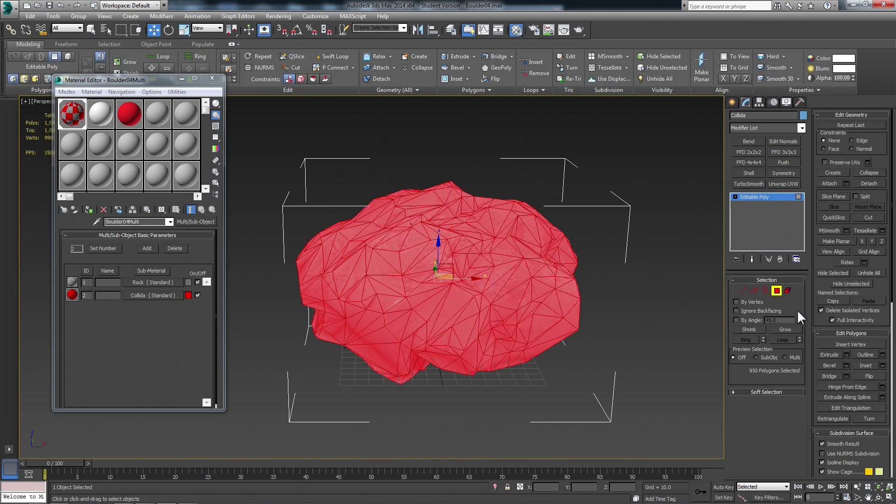
pyautogui.scroll(-6, 879, 294)
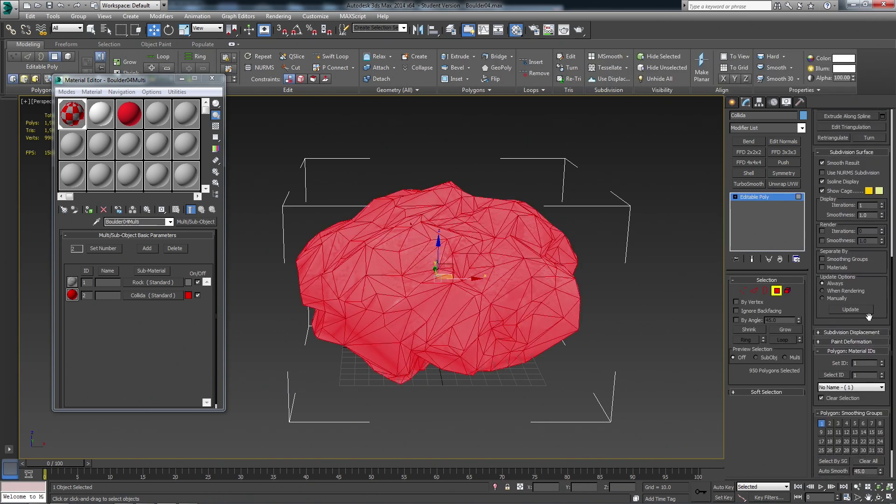
pyautogui.doubleClick(863, 363)
pyautogui.write('2')
pyautogui.press('Return')
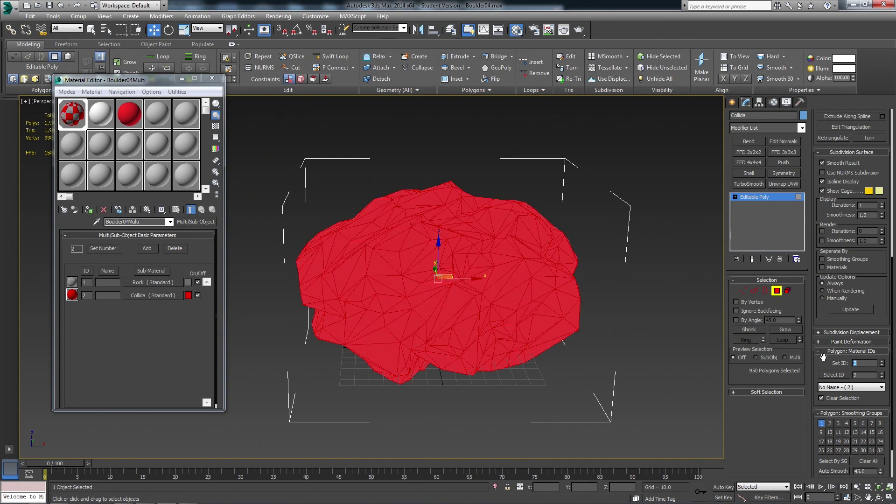
pyautogui.click(777, 292)
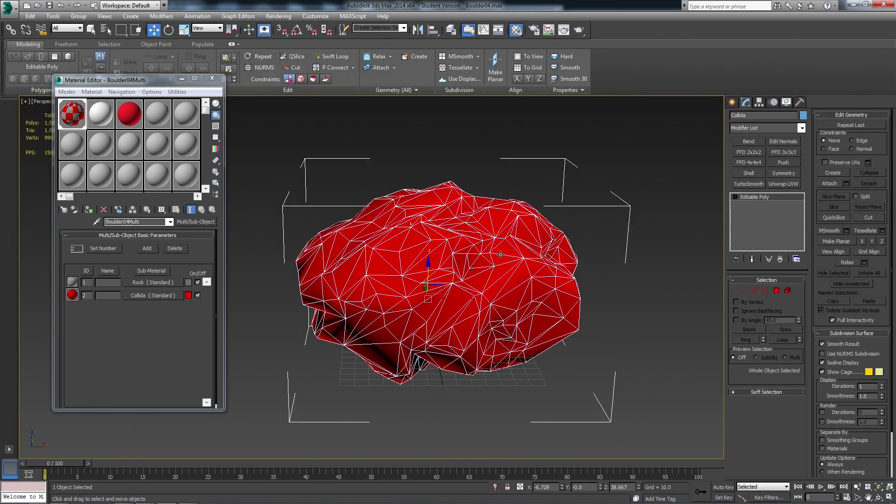
# Enable Physicalize on the Collida sub-material and set its type to Physical Proxy (NoDraw).
pyautogui.keyDown('alt'); pyautogui.moveTo(601, 184); pyautogui.dragTo(595, 296, button='middle'); pyautogui.keyUp('alt')
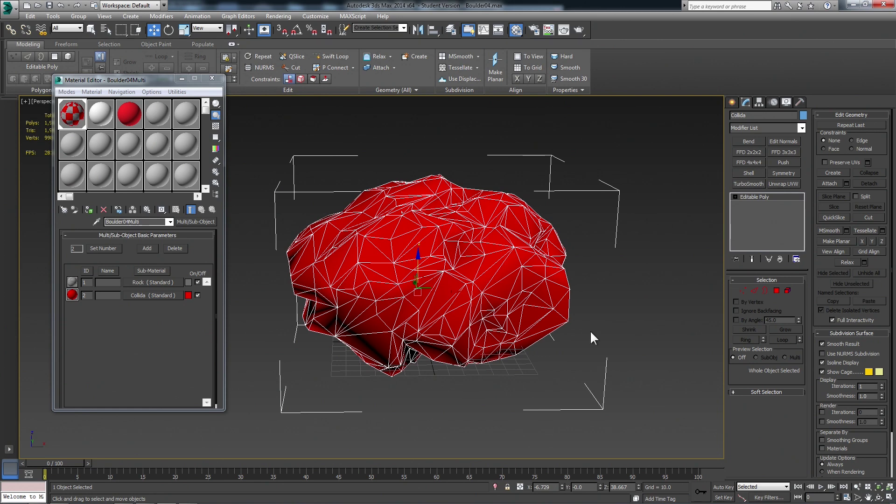
pyautogui.moveTo(550, 370)
pyautogui.mouseDown(button='middle')
pyautogui.moveTo(574, 369)
pyautogui.moveTo(551, 353)
pyautogui.mouseUp(button='middle')
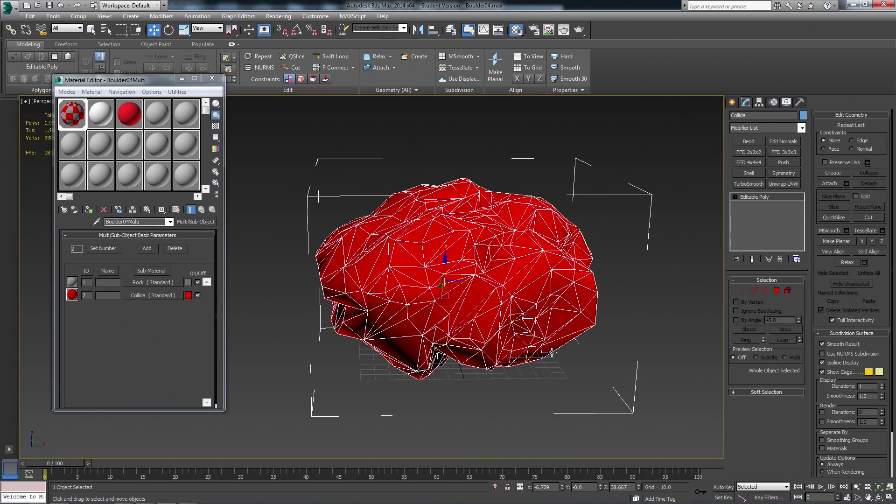
pyautogui.click(139, 294)
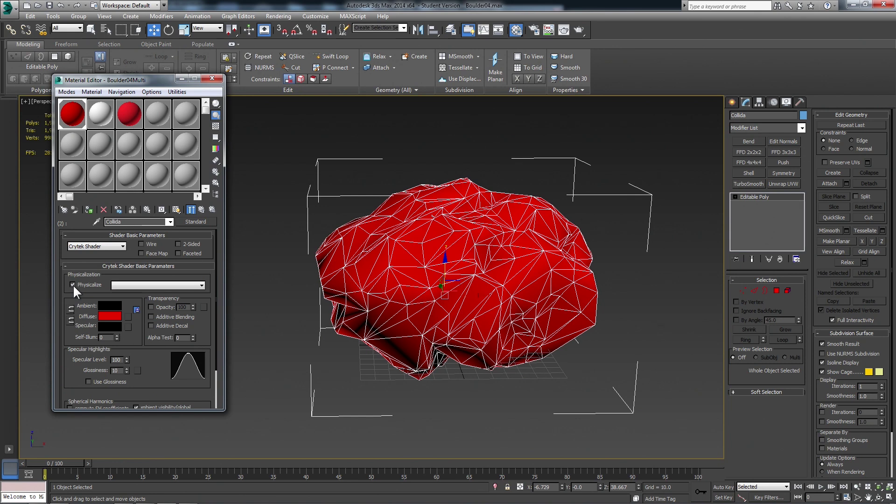
pyautogui.click(141, 285)
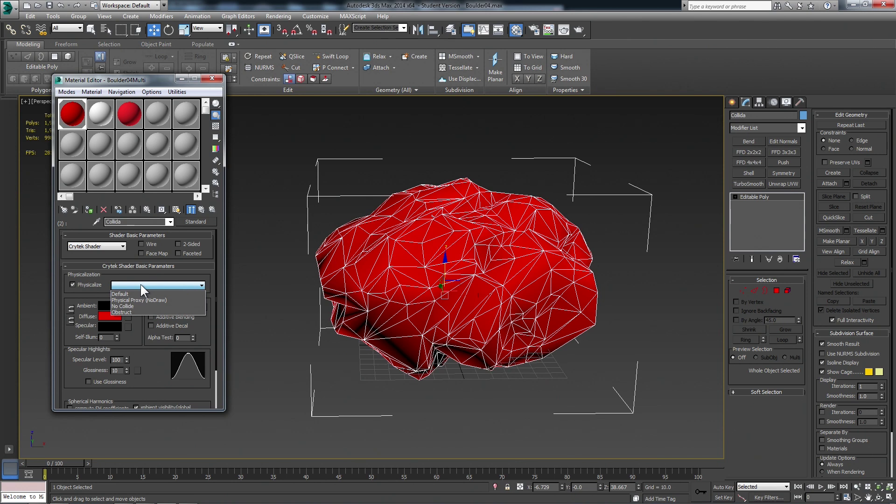
pyautogui.click(138, 300)
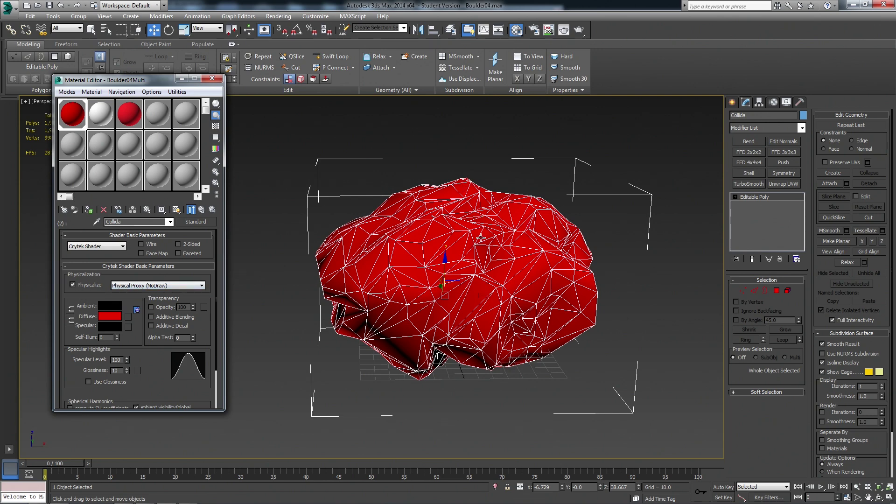
# Lower the Collida mesh to compare it with the textured boulder, and undo the move.
pyautogui.keyDown('alt'); pyautogui.moveTo(517, 229); pyautogui.dragTo(525, 220, button='middle'); pyautogui.keyUp('alt')
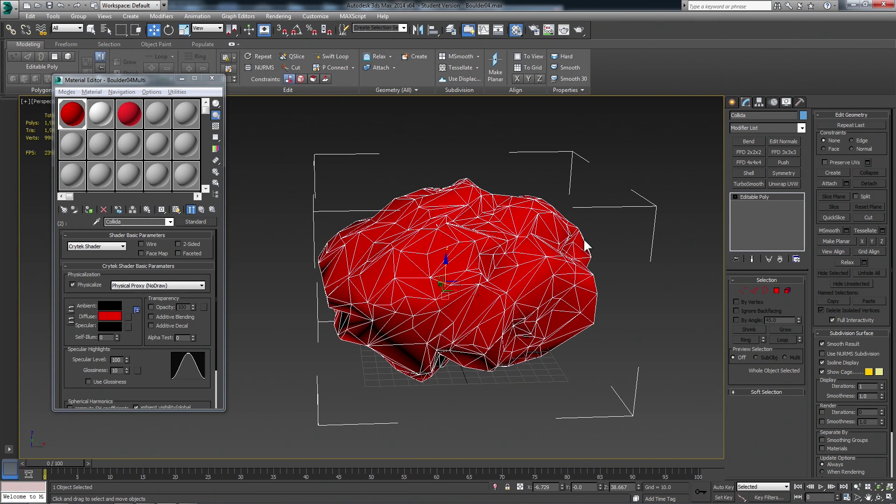
pyautogui.moveTo(587, 244); pyautogui.dragTo(527, 250, button='middle')
pyautogui.hotkey('alt', 'x')
pyautogui.moveTo(429, 259); pyautogui.dragTo(431, 316)
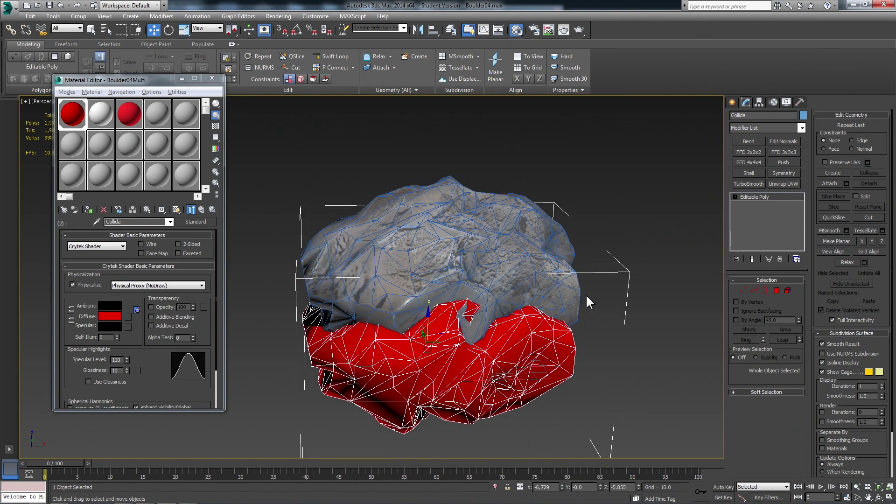
pyautogui.hotkey('ctrl', 'z')
pyautogui.moveTo(583, 227); pyautogui.dragTo(610, 250, button='middle')
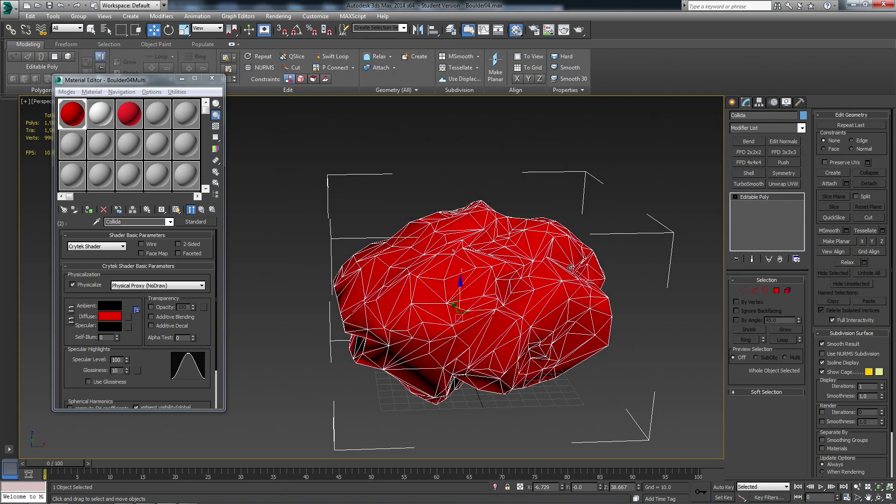
# Add a ProOptimizer modifier to the Collida mesh.
pyautogui.moveTo(566, 163); pyautogui.dragTo(546, 152, button='middle')
pyautogui.click(556, 157)
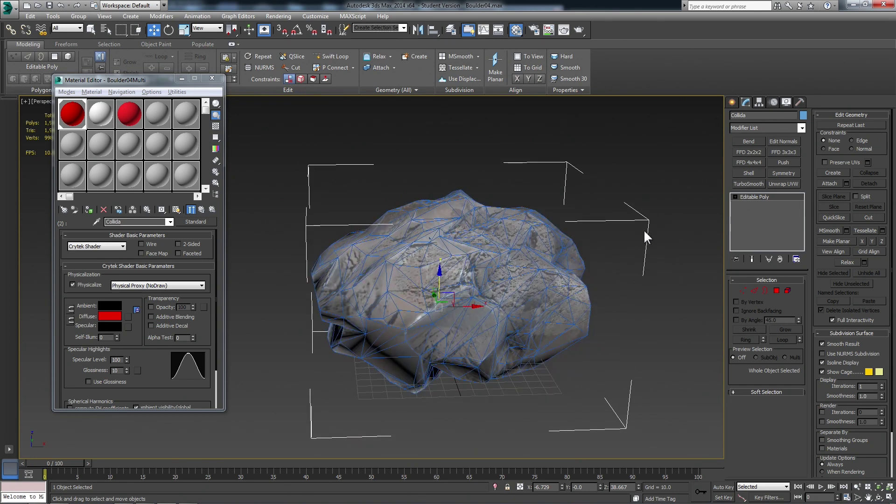
pyautogui.click(801, 128)
pyautogui.moveTo(802, 163); pyautogui.dragTo(813, 275)
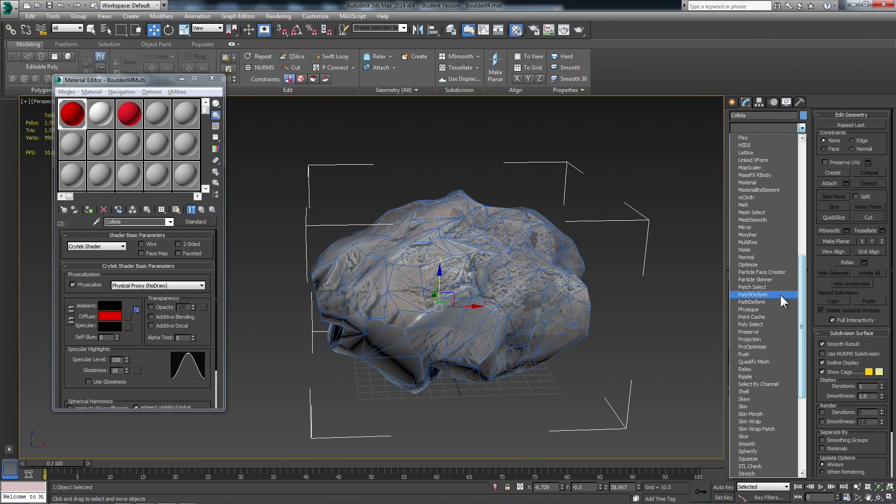
pyautogui.click(754, 347)
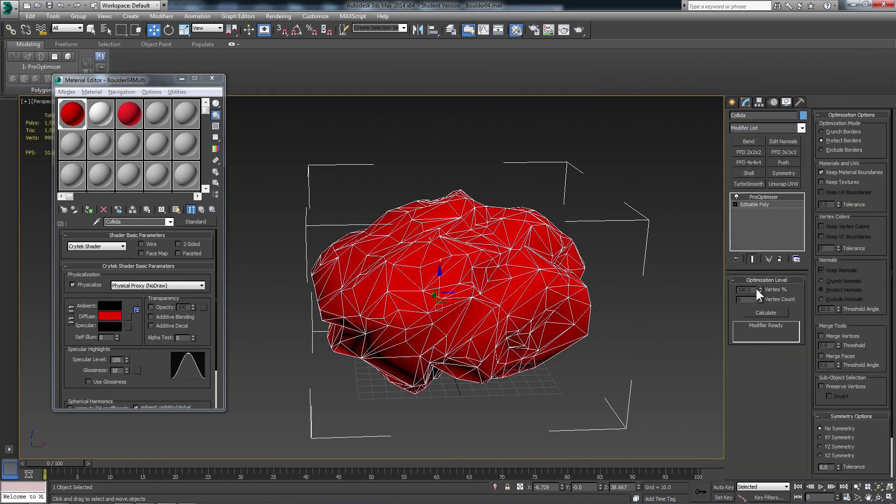
# Calculate the ProOptimizer result for the Collida mesh and reduce its Vertex % to 8.7.
pyautogui.click(758, 312)
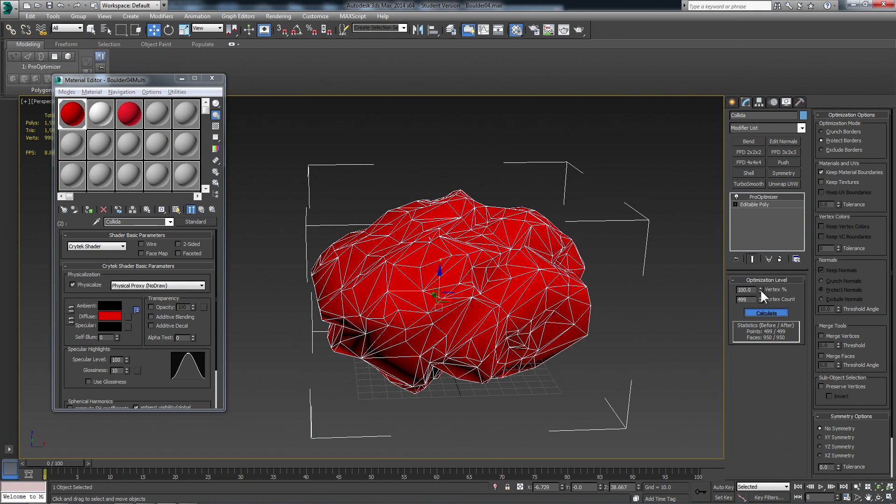
pyautogui.moveTo(760, 289); pyautogui.dragTo(790, 202)
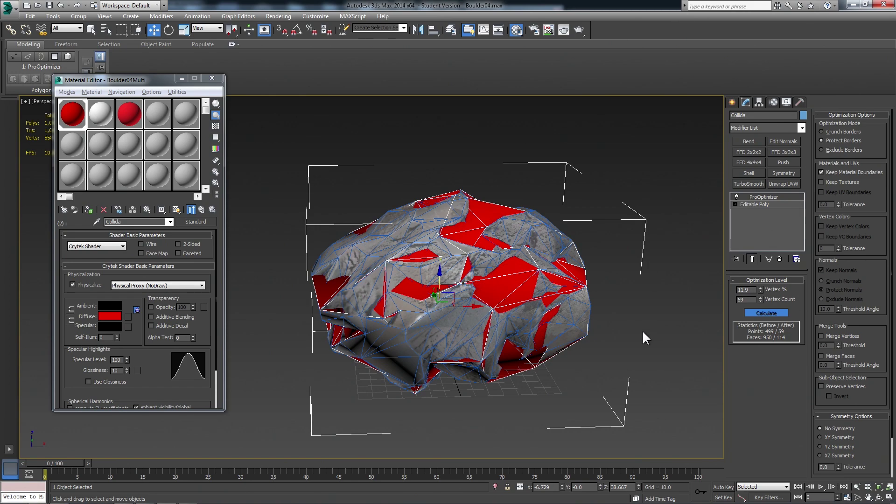
pyautogui.keyDown('alt'); pyautogui.moveTo(615, 338); pyautogui.dragTo(805, 332, button='middle'); pyautogui.keyUp('alt')
pyautogui.moveTo(760, 290); pyautogui.dragTo(769, 305)
pyautogui.keyDown('alt'); pyautogui.moveTo(510, 310); pyautogui.dragTo(530, 267, button='middle'); pyautogui.keyUp('alt')
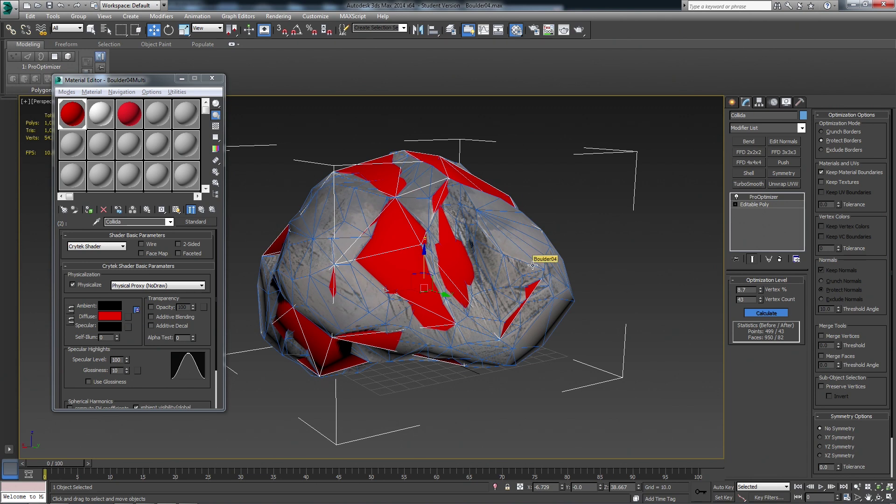
pyautogui.keyDown('alt'); pyautogui.moveTo(638, 303); pyautogui.dragTo(551, 169, button='middle'); pyautogui.keyUp('alt')
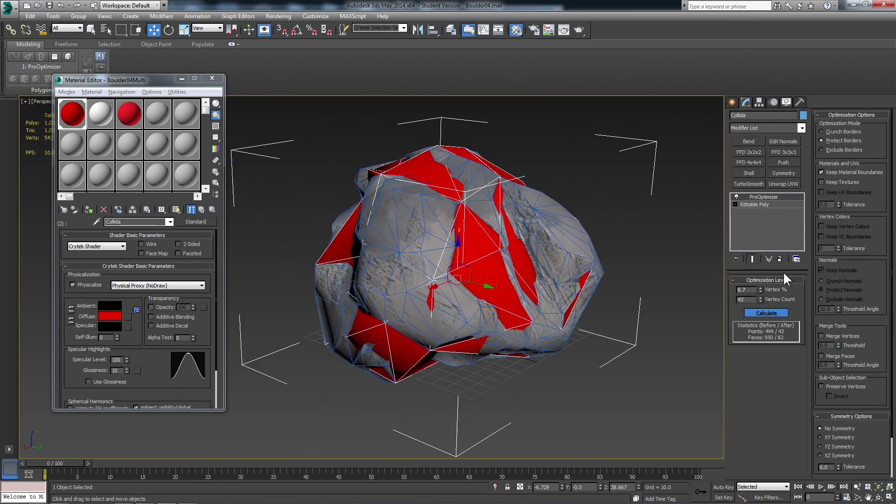
# Convert the optimized Collida mesh to an Editable Poly.
pyautogui.rightClick(487, 247)
pyautogui.moveTo(510, 332)
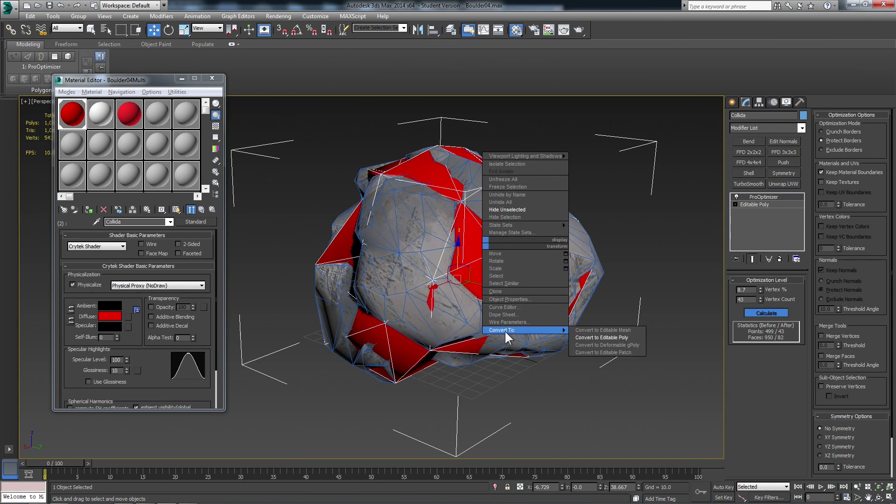
pyautogui.click(601, 339)
pyautogui.moveTo(585, 296)
pyautogui.keyDown('alt'); pyautogui.mouseDown(button='middle')
pyautogui.moveTo(550, 296)
pyautogui.moveTo(554, 256)
pyautogui.moveTo(592, 303)
pyautogui.mouseUp(button='middle'); pyautogui.keyUp('alt')
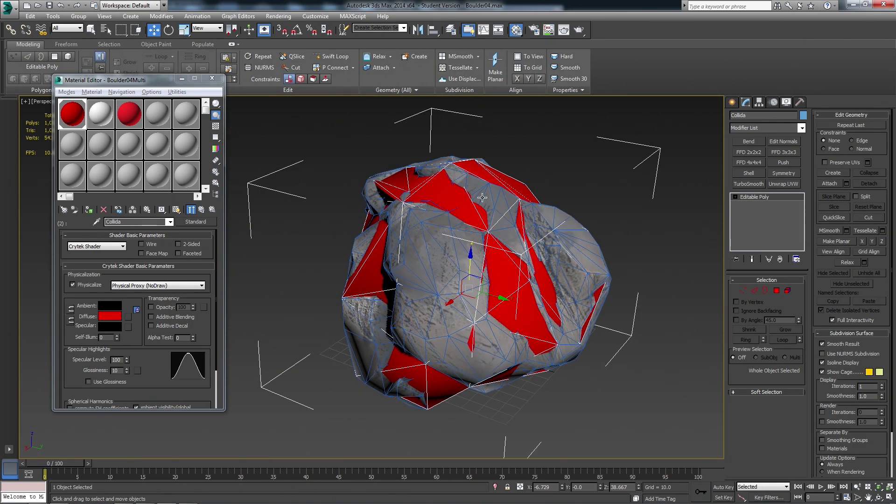
# Link the Collida mesh to Boulder04 as its child, keeping the Material Editor clear of the viewport information.
pyautogui.moveTo(145, 78); pyautogui.dragTo(131, 128)
pyautogui.click(10, 30)
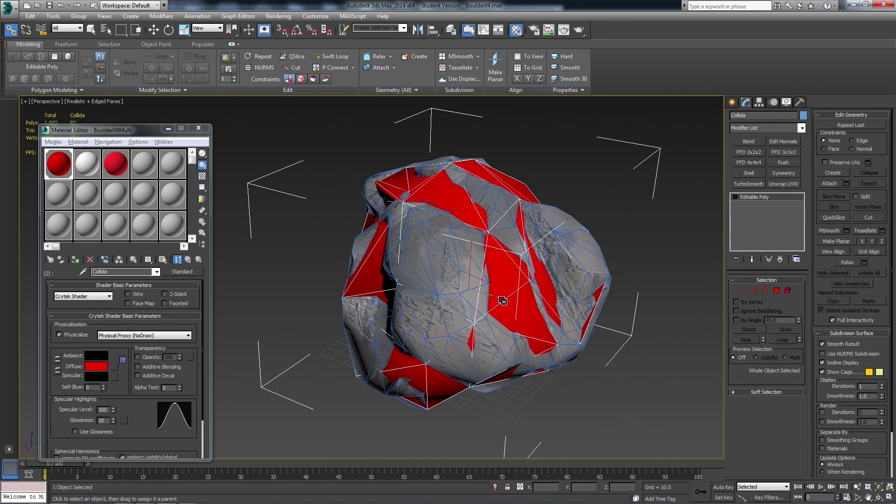
pyautogui.click(439, 290)
pyautogui.press('q')
# Check the parent link by test-moving Boulder04 and cancelling the moves, and leave Boulder04 selected.
pyautogui.click(442, 294)
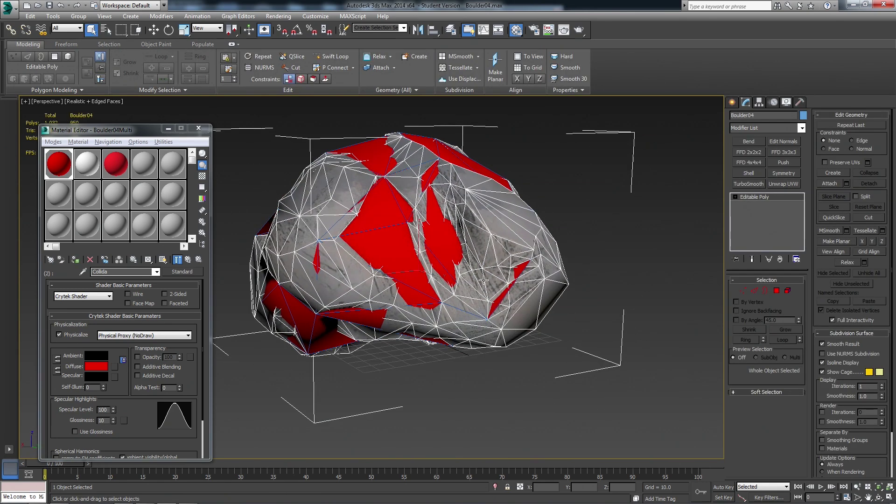
pyautogui.press('w')
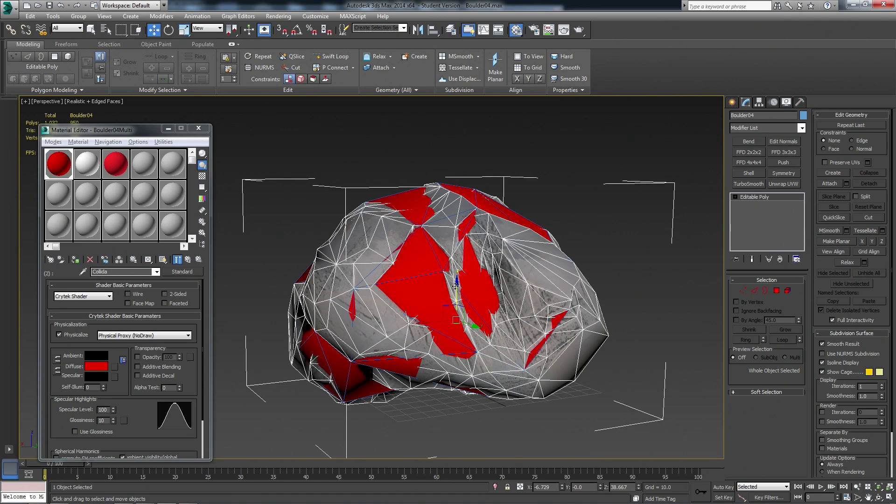
pyautogui.moveTo(459, 281); pyautogui.dragTo(462, 256)
pyautogui.rightClick(461, 262)
pyautogui.click(416, 406)
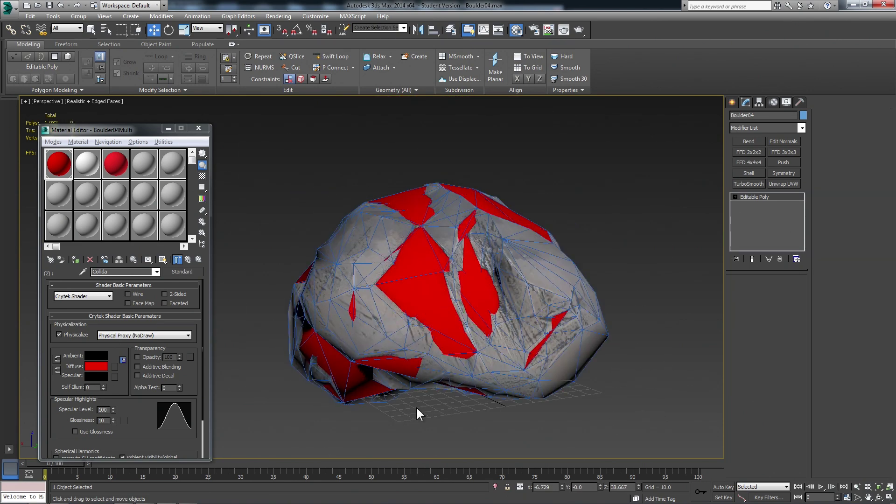
pyautogui.click(367, 256)
pyautogui.moveTo(459, 284); pyautogui.dragTo(464, 312)
pyautogui.rightClick(464, 311)
pyautogui.moveTo(595, 320)
pyautogui.mouseDown(button='middle')
pyautogui.moveTo(545, 263)
pyautogui.moveTo(605, 328)
pyautogui.mouseUp(button='middle')
pyautogui.scroll(-5, 605, 328)
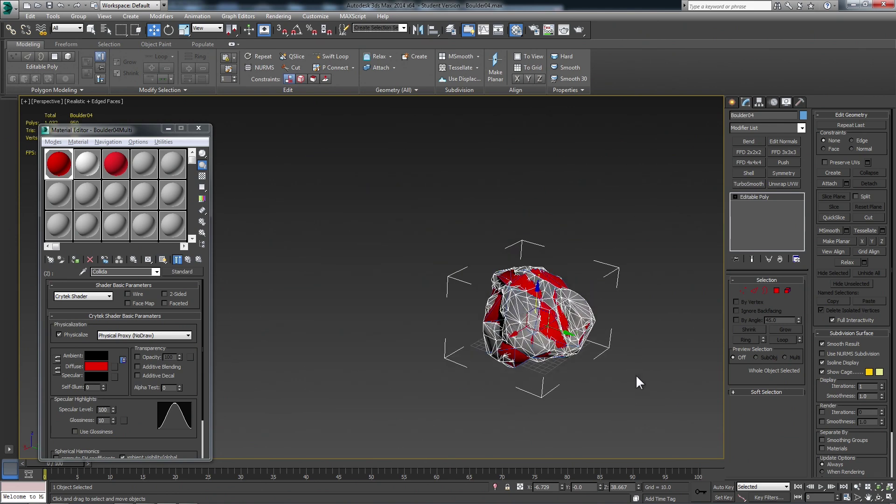
pyautogui.click(636, 374)
pyautogui.moveTo(636, 375); pyautogui.dragTo(537, 334, button='middle')
pyautogui.click(409, 279)
pyautogui.scroll(4, 534, 324)
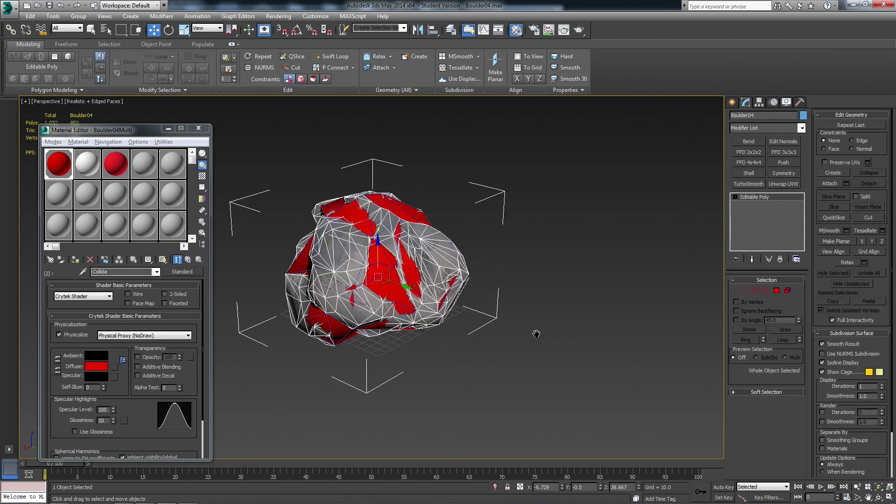
# Export the Boulder04 node with the CryENGINE3 Exporter as Geometry (*.cgf), accepting the exporter's prompt.
pyautogui.click(800, 101)
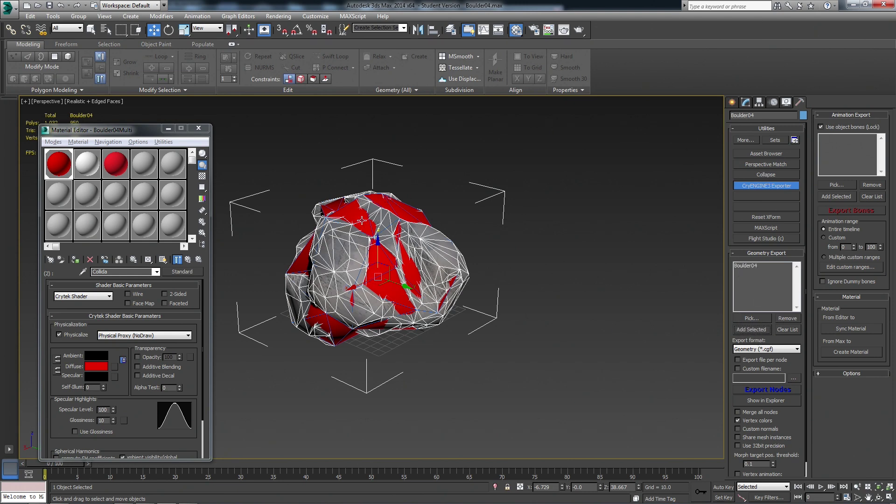
pyautogui.moveTo(564, 288); pyautogui.dragTo(609, 293, button='middle')
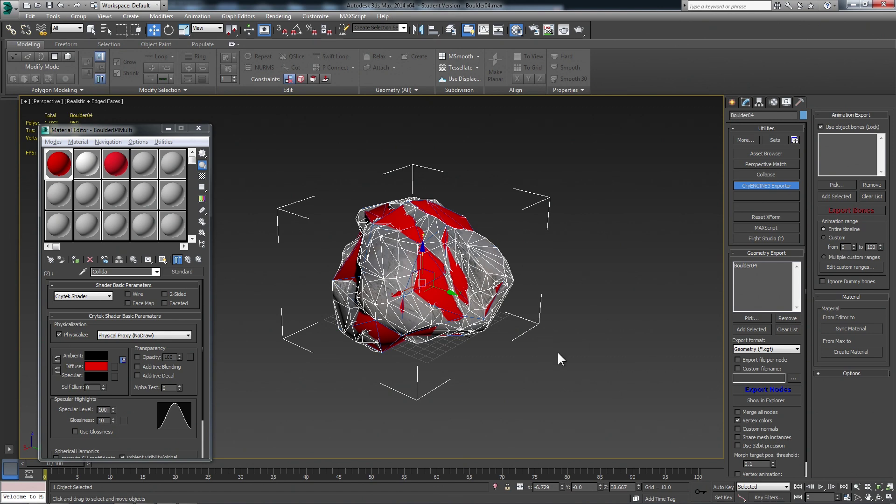
pyautogui.click(757, 391)
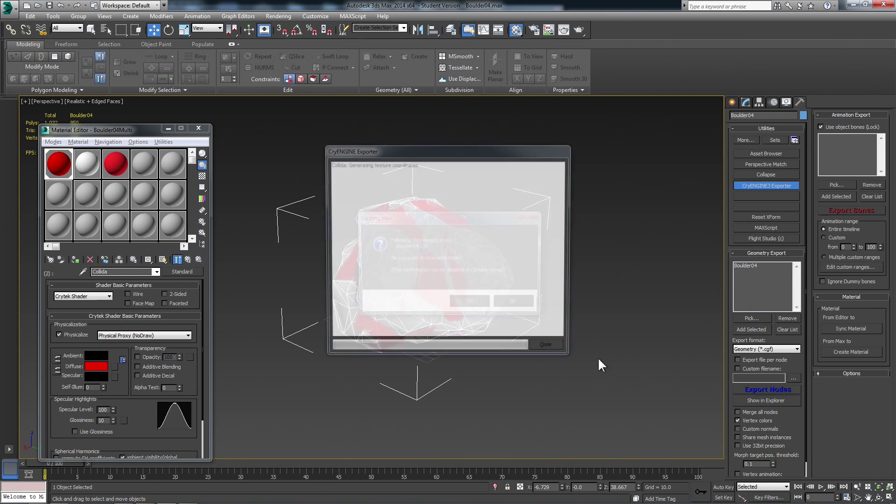
pyautogui.click(466, 298)
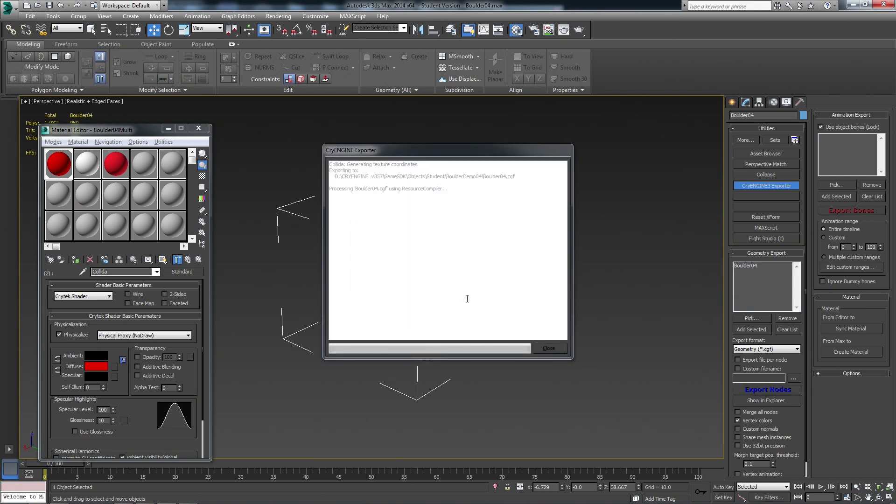
# Switch to CRYENGINE Sandbox and toggle Show Proxy on and off to check the boulder's physics proxy.
pyautogui.click(853, 4)
pyautogui.moveTo(486, 14); pyautogui.dragTo(390, 113)
pyautogui.click(459, 112)
pyautogui.moveTo(461, 112); pyautogui.dragTo(493, 128, button='right')
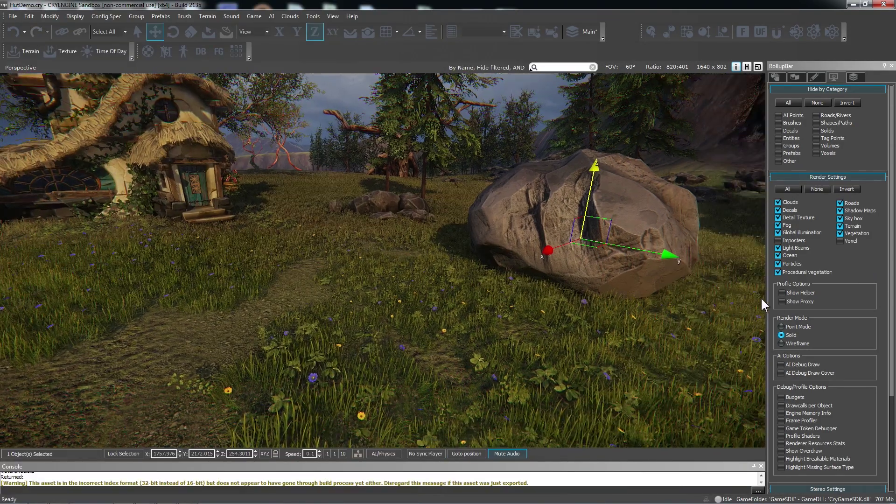
pyautogui.click(784, 302)
pyautogui.click(783, 301)
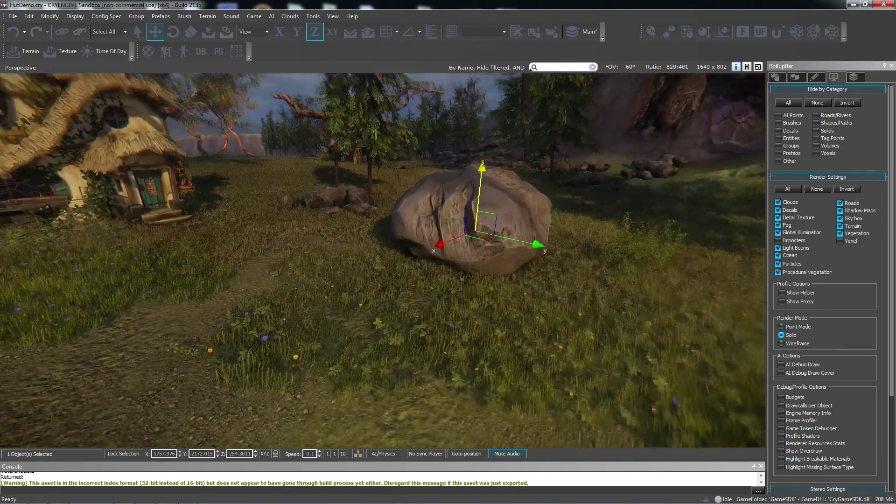
pyautogui.moveTo(635, 242); pyautogui.dragTo(626, 227, button='right')
pyautogui.press('w')
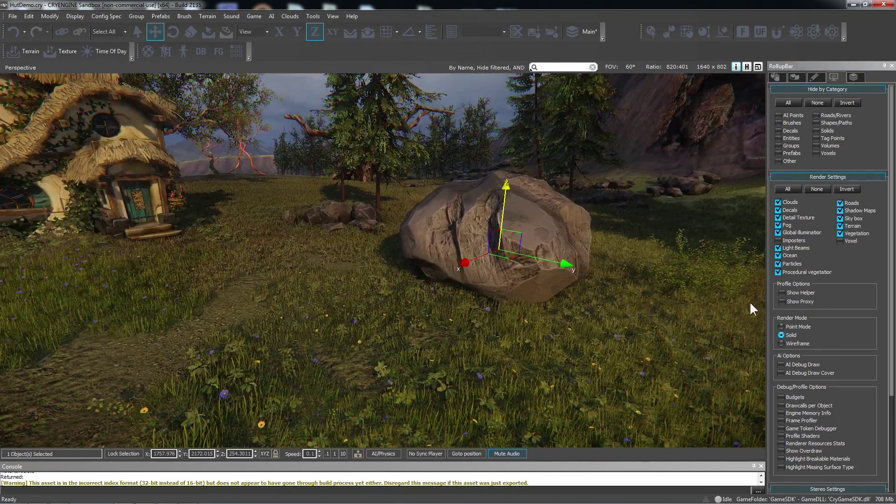
# Reload the Brush object browser and check the boulder's proxy display again.
pyautogui.click(776, 76)
pyautogui.click(846, 110)
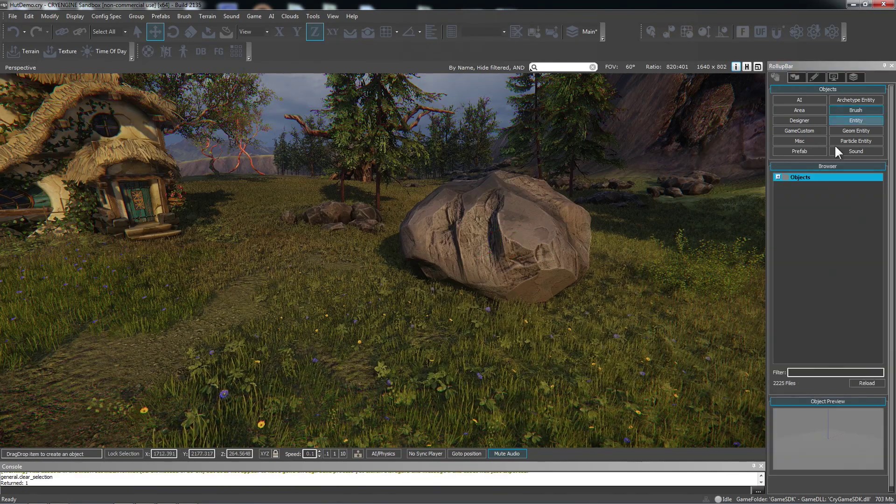
pyautogui.click(862, 382)
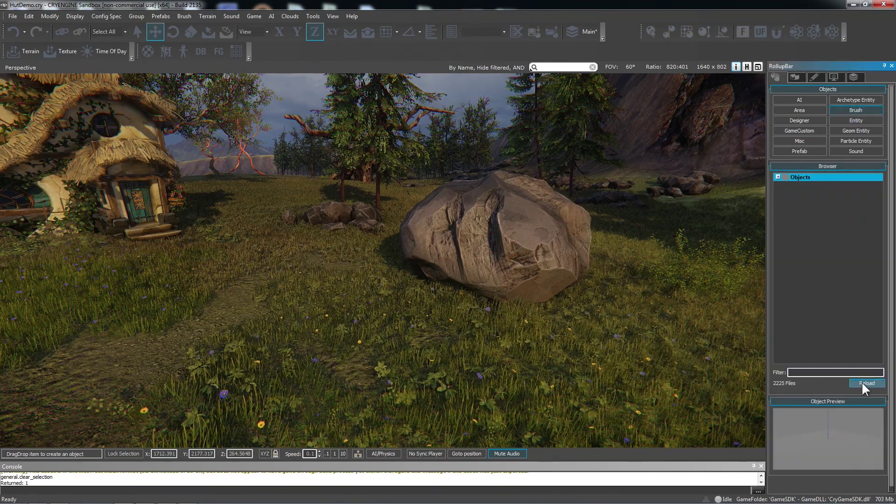
pyautogui.click(852, 76)
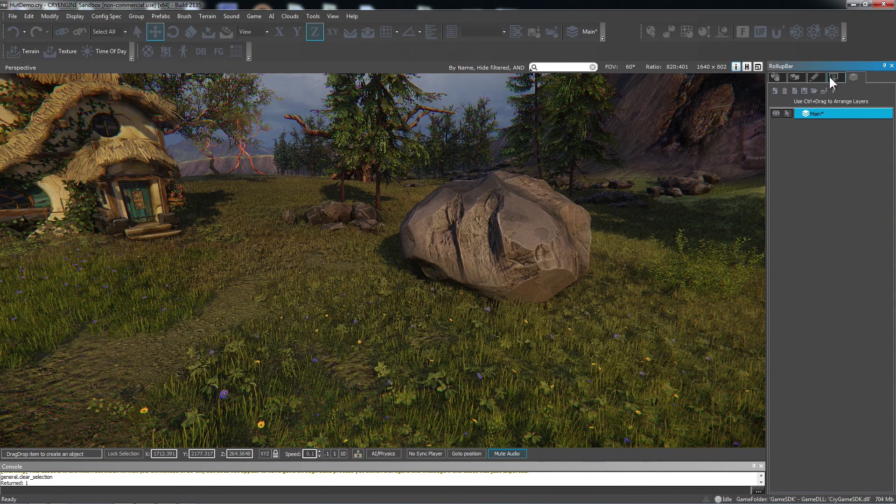
pyautogui.click(832, 76)
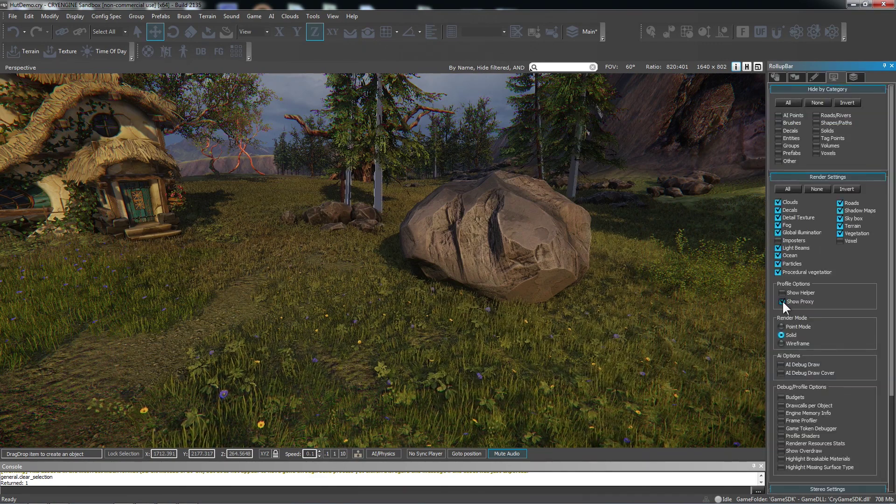
pyautogui.moveTo(495, 262); pyautogui.dragTo(508, 242, button='right')
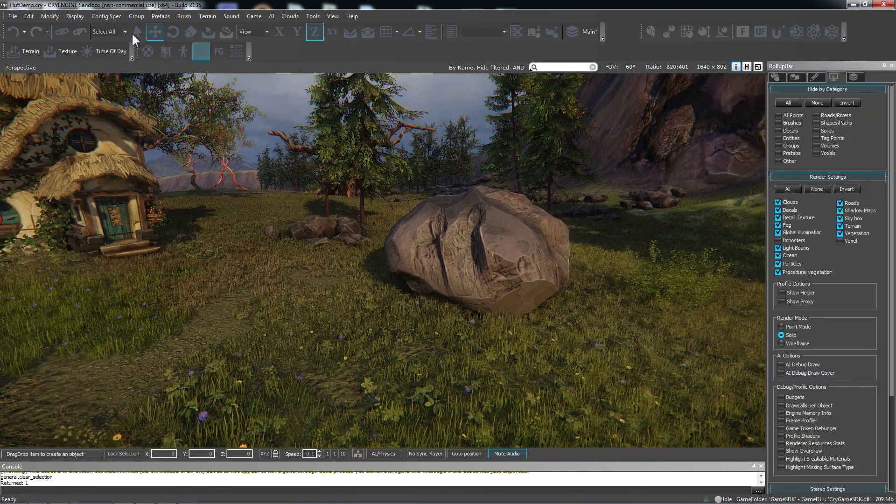
# Save the HutDemo level and restart CRYENGINE Sandbox.
pyautogui.click(13, 16)
pyautogui.click(29, 48)
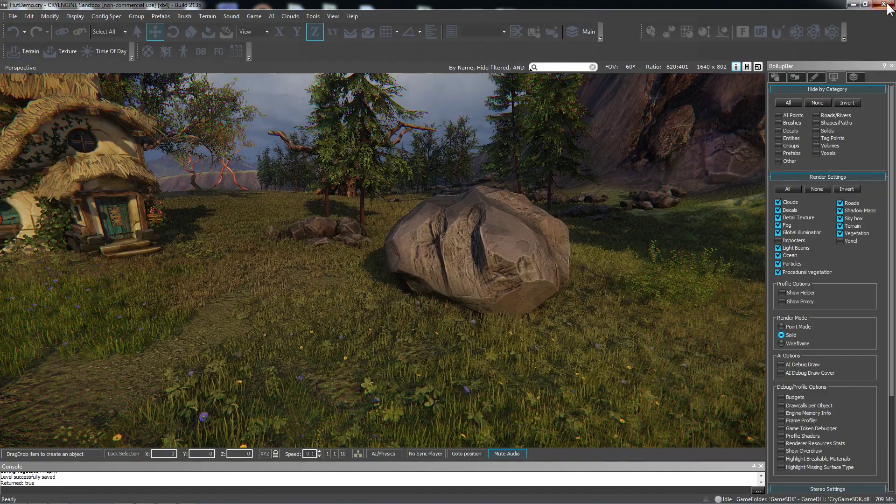
pyautogui.press('super+d')
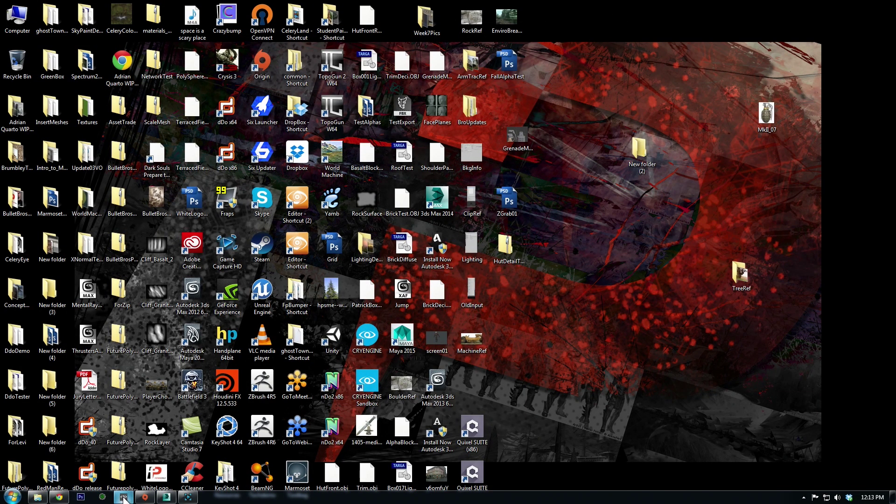
pyautogui.click(123, 498)
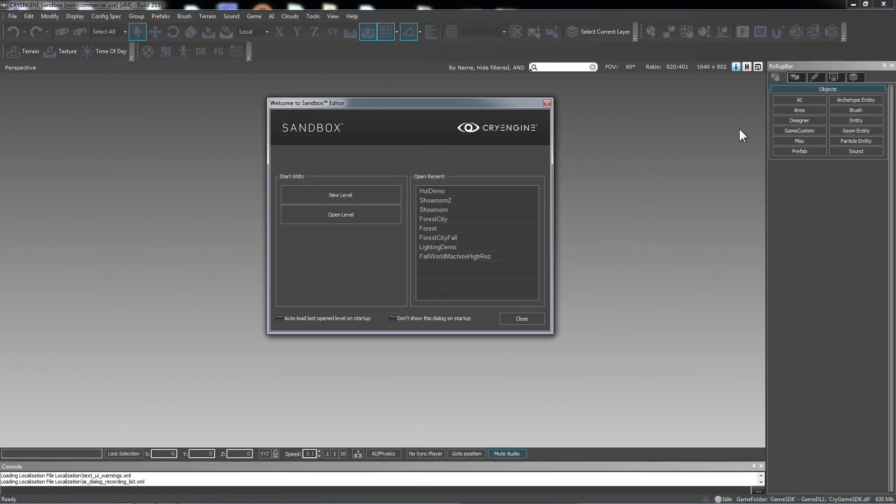
# Open the recent HutDemo level and hide the debug information in the perspective viewport.
pyautogui.doubleClick(443, 192)
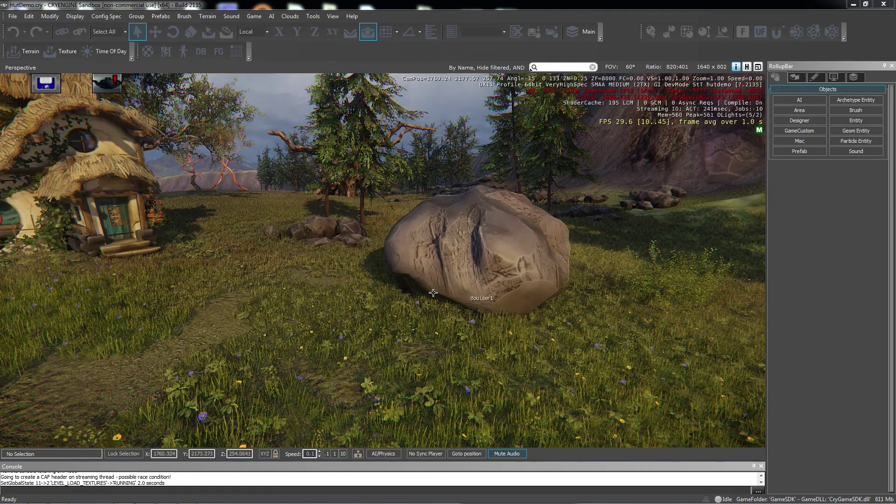
pyautogui.moveTo(433, 292); pyautogui.dragTo(467, 326, button='right')
pyautogui.press('w')
pyautogui.doubleClick(736, 67)
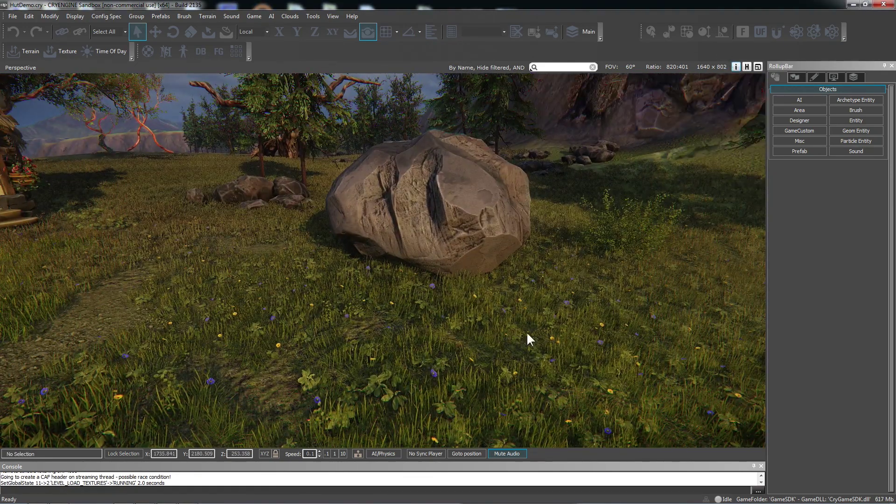
pyautogui.moveTo(527, 331); pyautogui.dragTo(607, 322, button='right')
# Enable Show Proxy in the display options and inspect the boulder's physics proxy from several sides.
pyautogui.click(853, 77)
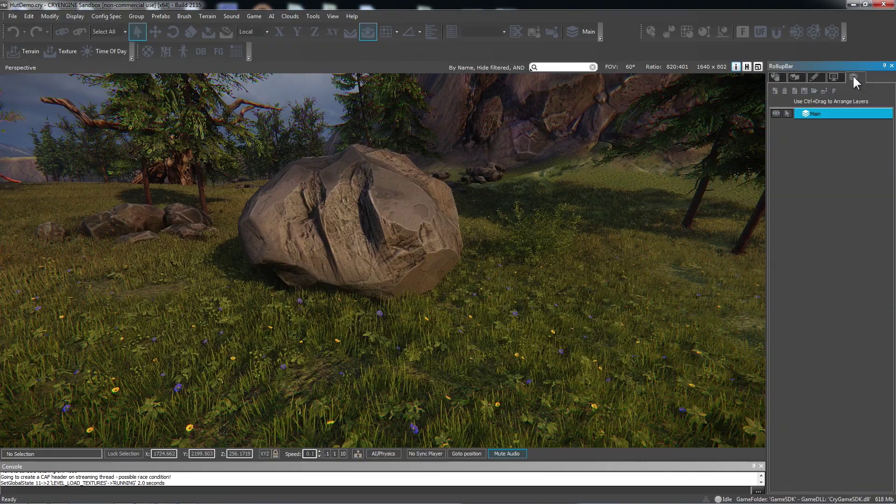
pyautogui.click(834, 77)
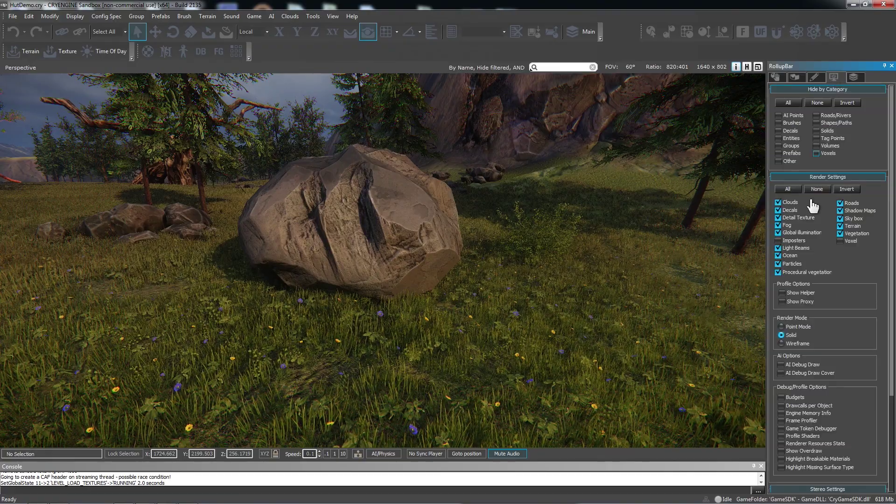
pyautogui.click(782, 301)
pyautogui.press('w')
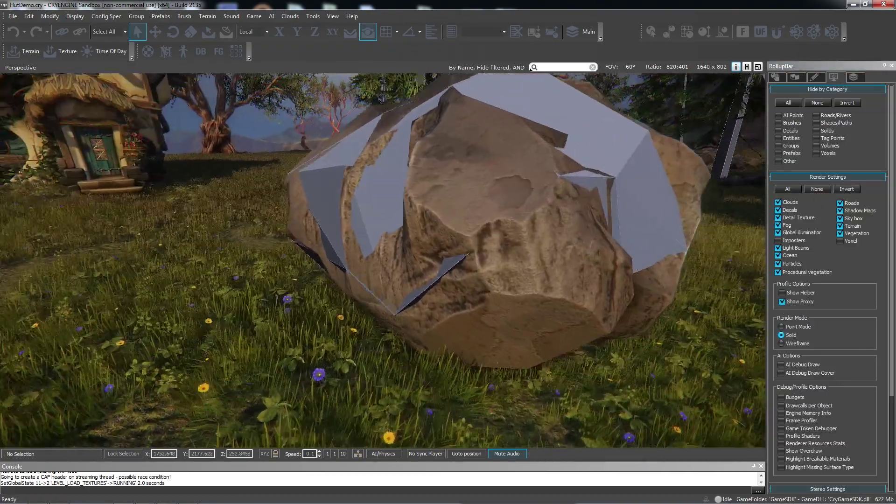
pyautogui.press('s')
pyautogui.moveTo(518, 260); pyautogui.dragTo(535, 255, button='right')
pyautogui.press('a')
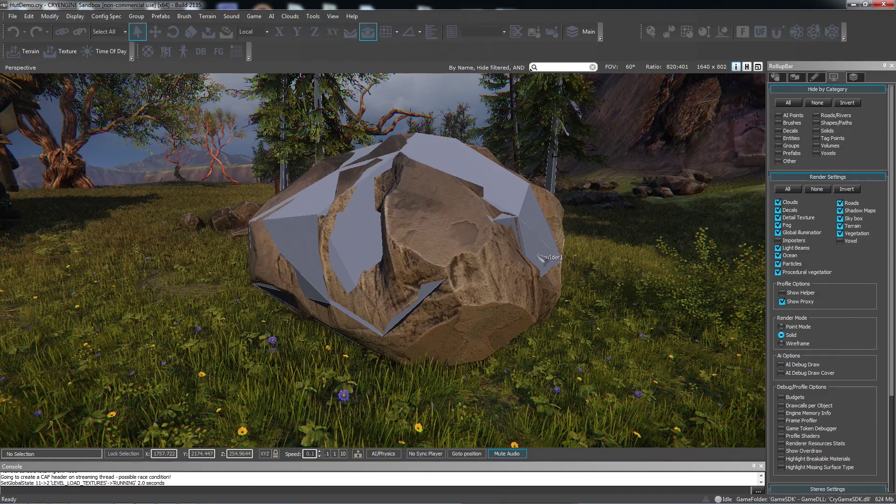
# Enter game mode and walk around and up against the boulder to test its collision, and return to the editor.
pyautogui.hotkey('ctrl', 'g')
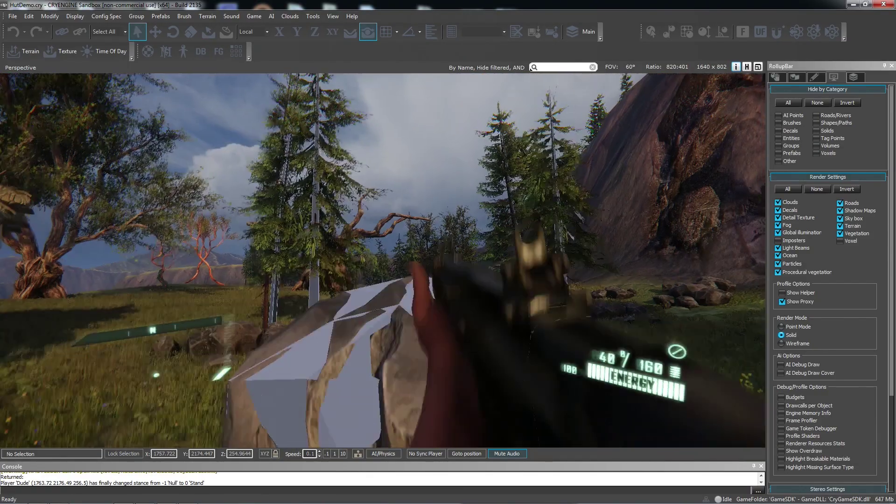
pyautogui.press('w')
pyautogui.press('w')
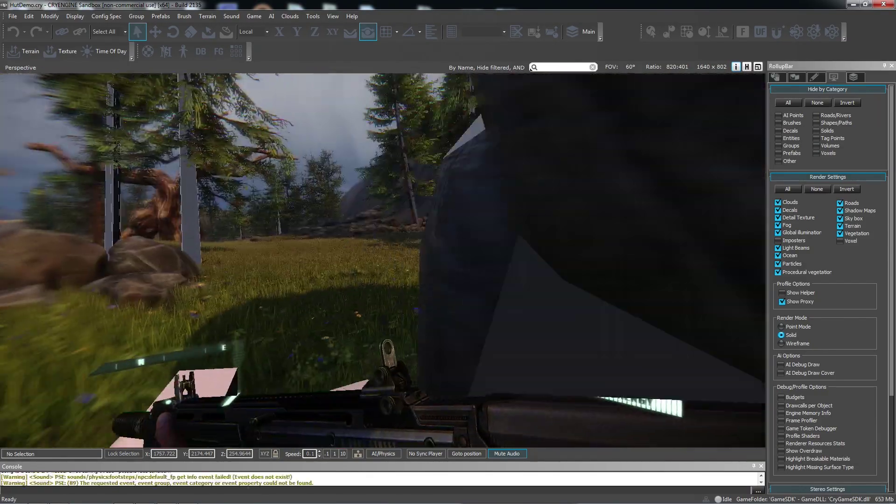
pyautogui.press('w')
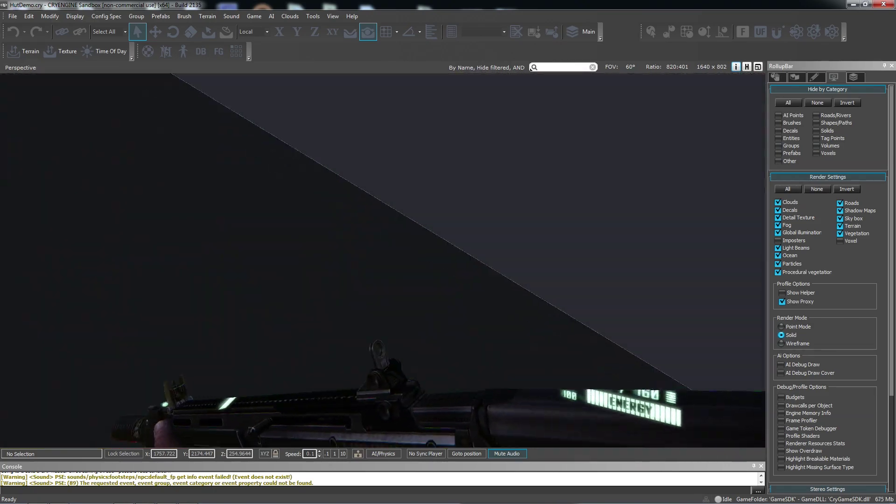
pyautogui.press('s')
pyautogui.press('s')
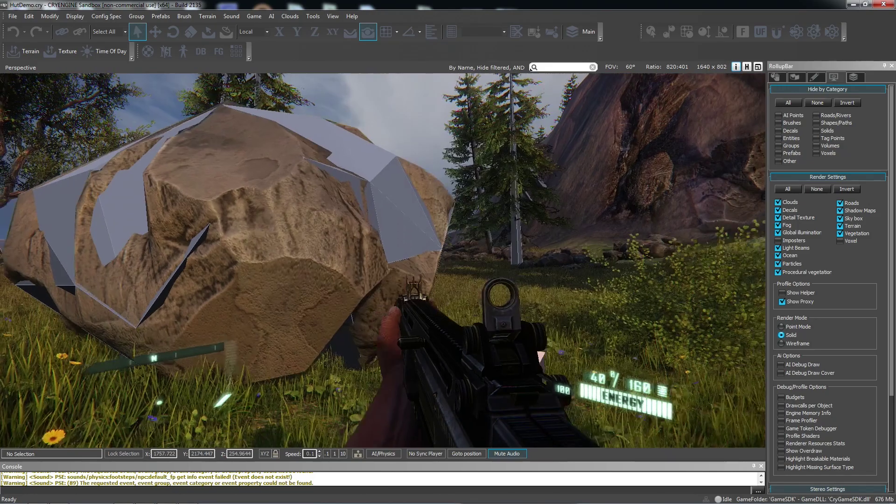
pyautogui.press('d')
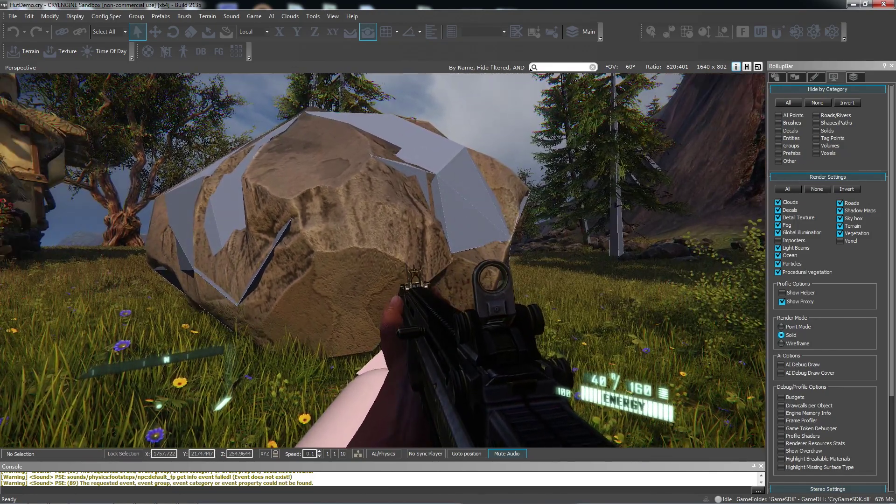
pyautogui.press('Escape')
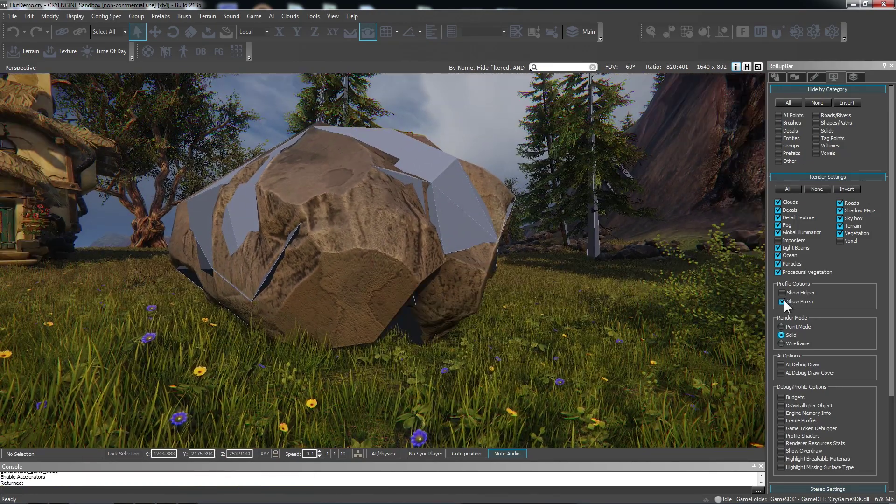
# Turn off Show Proxy and walk around the boulder in game mode to test its collision without the overlay.
pyautogui.click(784, 300)
pyautogui.moveTo(492, 294)
pyautogui.mouseDown(button='right')
pyautogui.moveTo(483, 345)
pyautogui.moveTo(491, 293)
pyautogui.mouseUp(button='right')
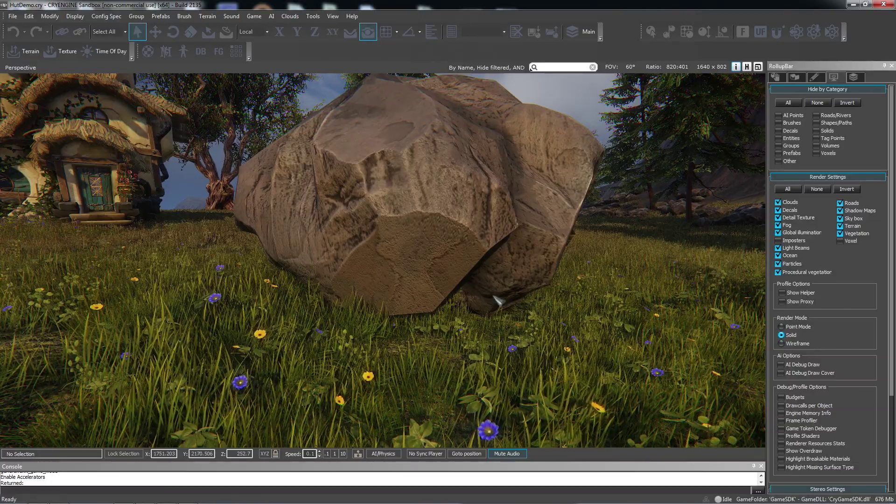
pyautogui.hotkey('ctrl', 'g')
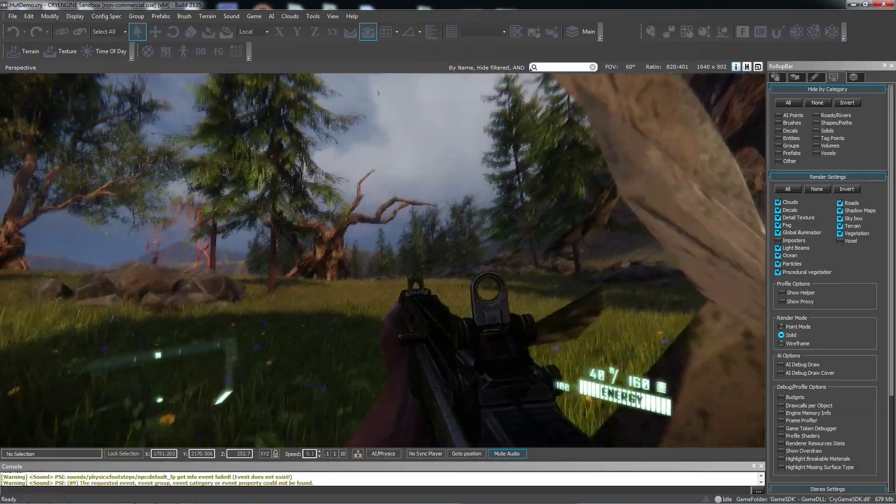
pyautogui.press('w')
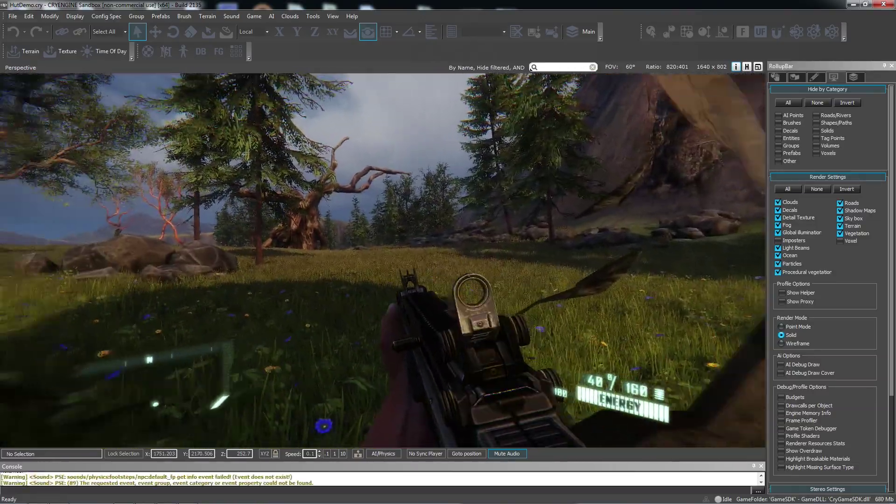
pyautogui.press('w')
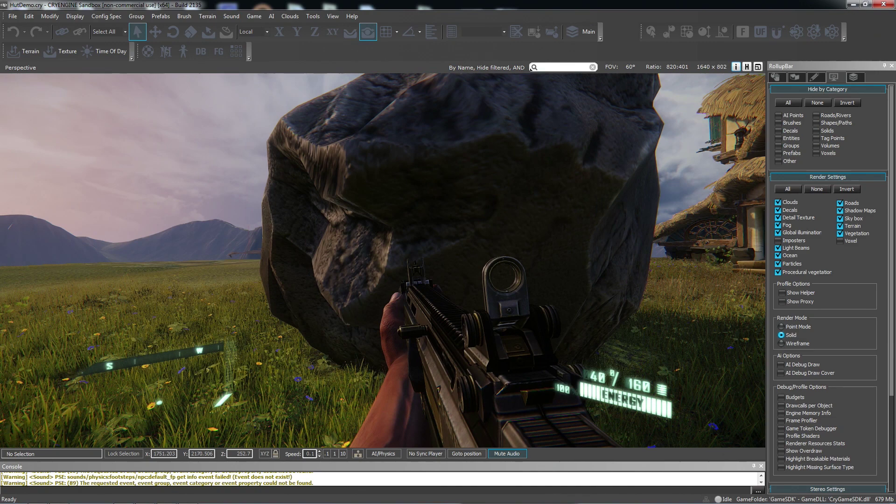
pyautogui.press('Escape')
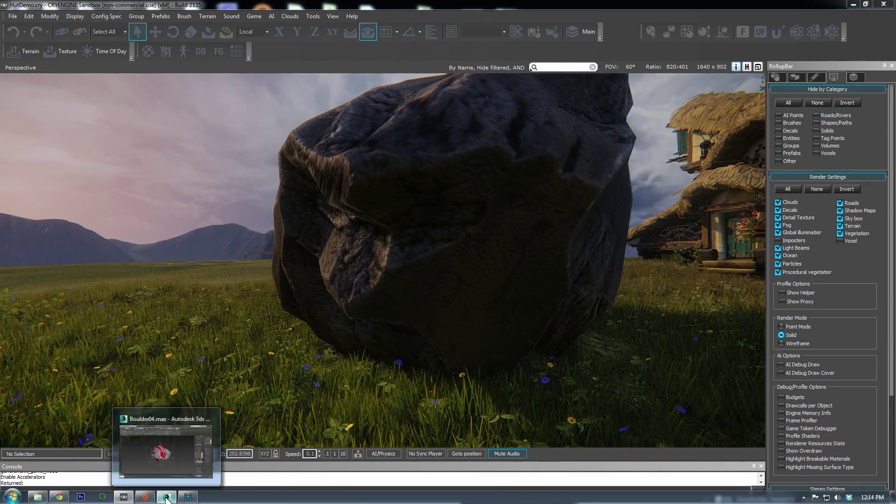
# Switch to Boulder04.max in 3ds Max and select the Collida proxy mesh for closer work.
pyautogui.click(167, 499)
pyautogui.click(466, 385)
pyautogui.click(408, 282)
pyautogui.scroll(4, 410, 284)
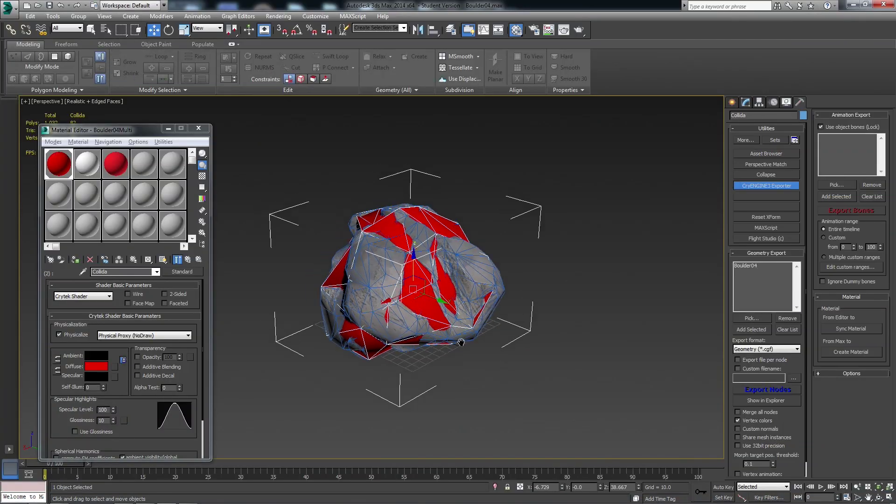
pyautogui.keyDown('alt'); pyautogui.moveTo(545, 248); pyautogui.dragTo(571, 221, button='middle'); pyautogui.keyUp('alt')
pyautogui.scroll(2, 572, 221)
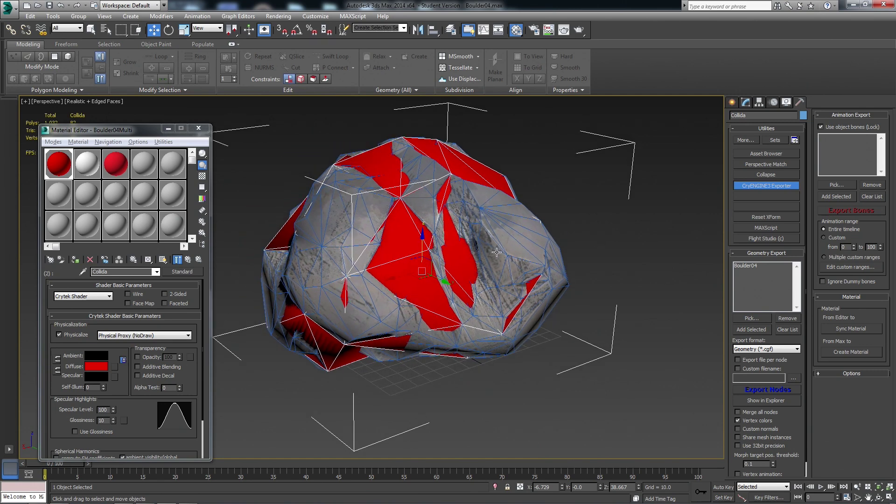
# Try scaling the Collida proxy uniformly to 110 percent and undo the scaling.
pyautogui.moveTo(413, 263); pyautogui.dragTo(413, 260)
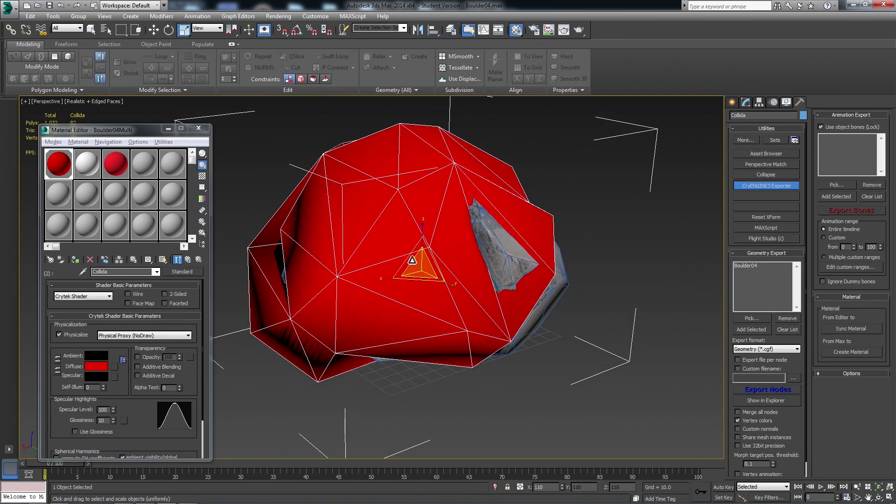
pyautogui.hotkey('ctrl', 'z')
pyautogui.keyDown('alt'); pyautogui.moveTo(571, 305); pyautogui.dragTo(644, 322, button='middle'); pyautogui.keyUp('alt')
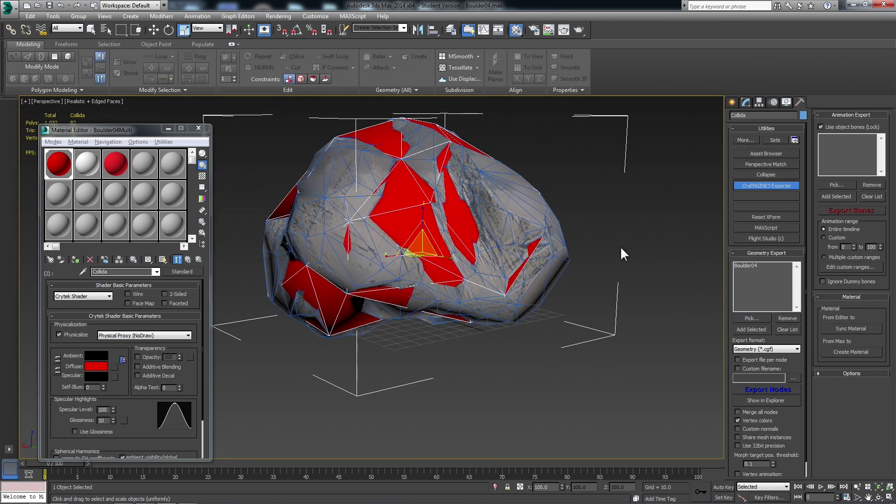
# Inflate the Collida proxy with a Push modifier of 5.87 and convert it back to Editable Poly.
pyautogui.click(745, 102)
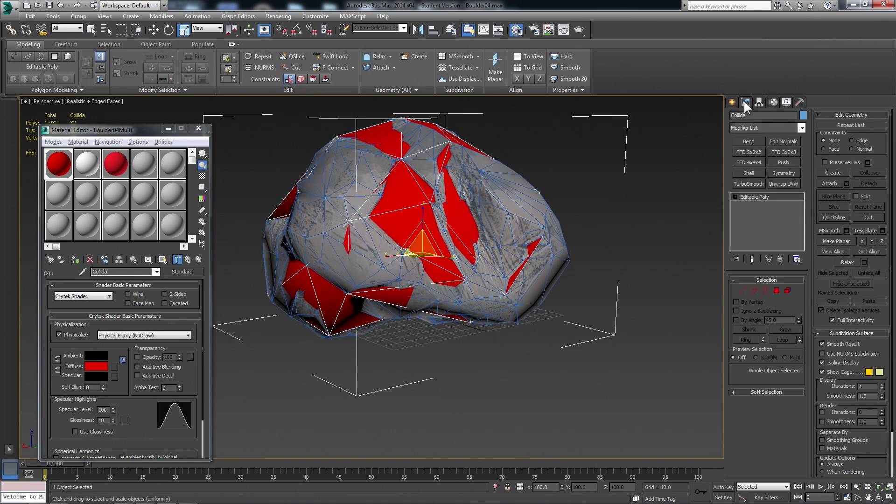
pyautogui.click(785, 162)
pyautogui.moveTo(799, 294); pyautogui.dragTo(746, 26)
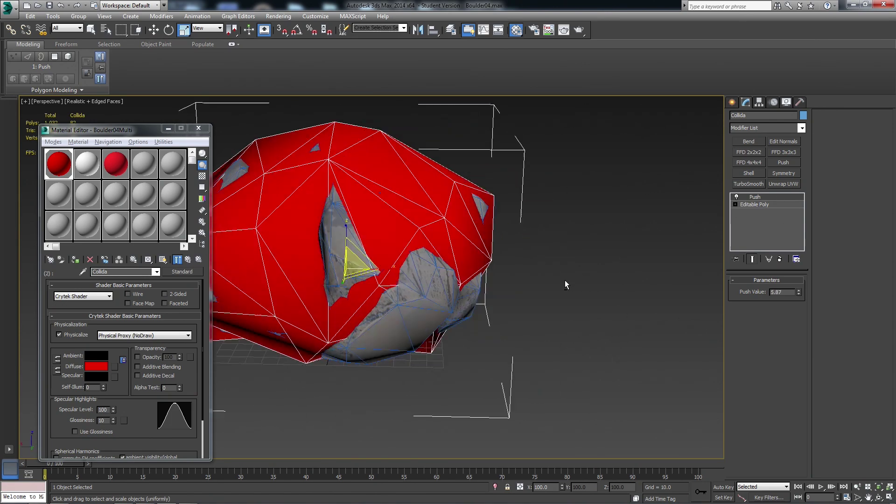
pyautogui.keyDown('alt'); pyautogui.moveTo(566, 285); pyautogui.dragTo(602, 252, button='middle'); pyautogui.keyUp('alt')
pyautogui.rightClick(400, 189)
pyautogui.moveTo(441, 276)
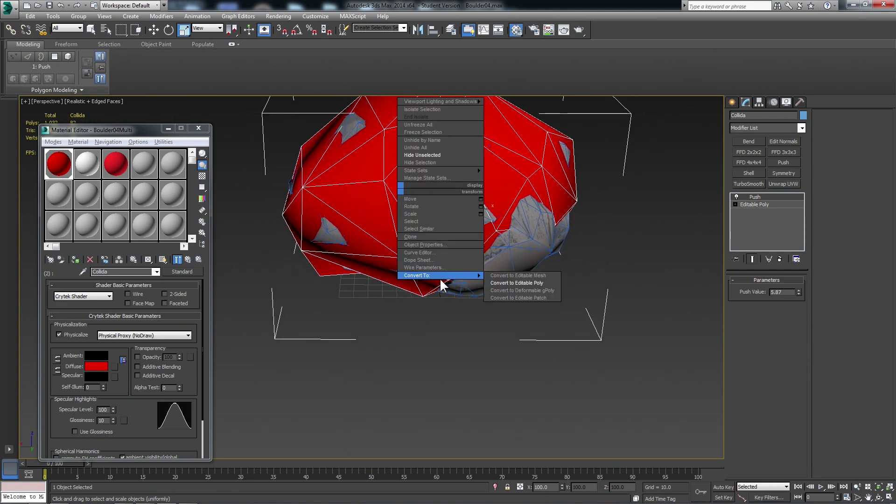
pyautogui.click(512, 283)
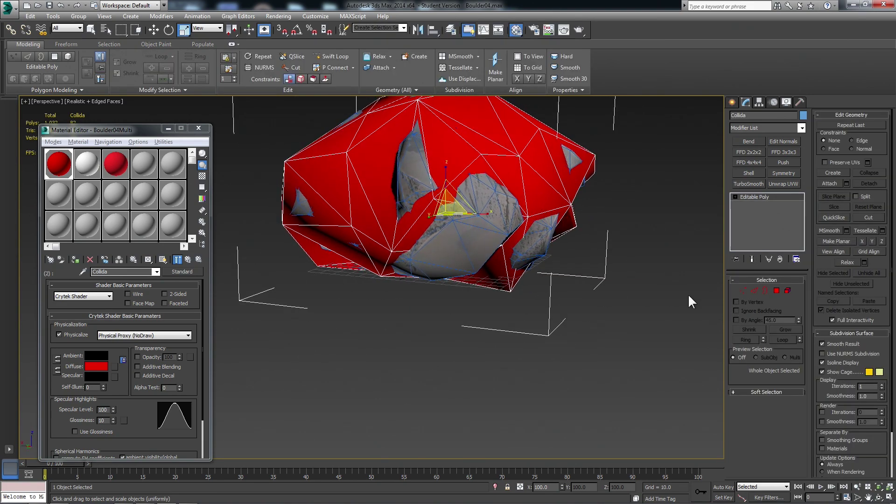
# Reposition individual vertices around the Collida proxy's lower side to fit it better around the boulder, and leave sub-object editing.
pyautogui.click(776, 290)
pyautogui.press('F3')
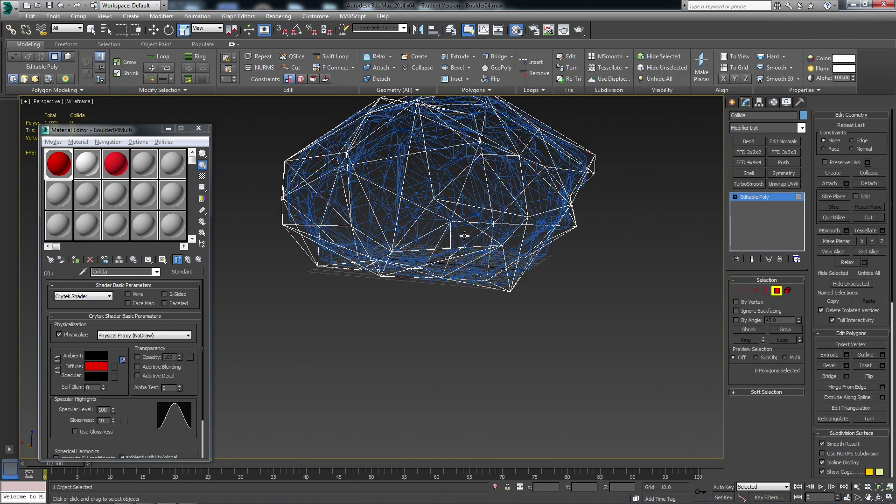
pyautogui.click(465, 236)
pyautogui.press('F3')
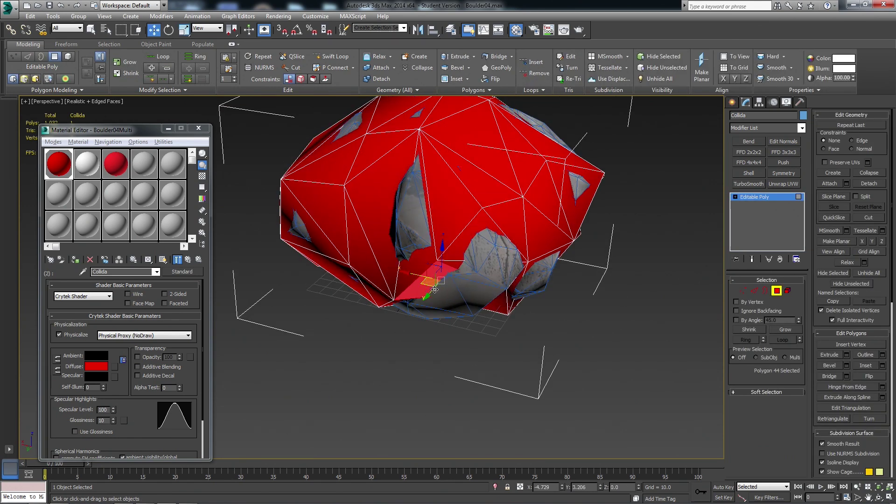
pyautogui.press('1')
pyautogui.click(529, 263)
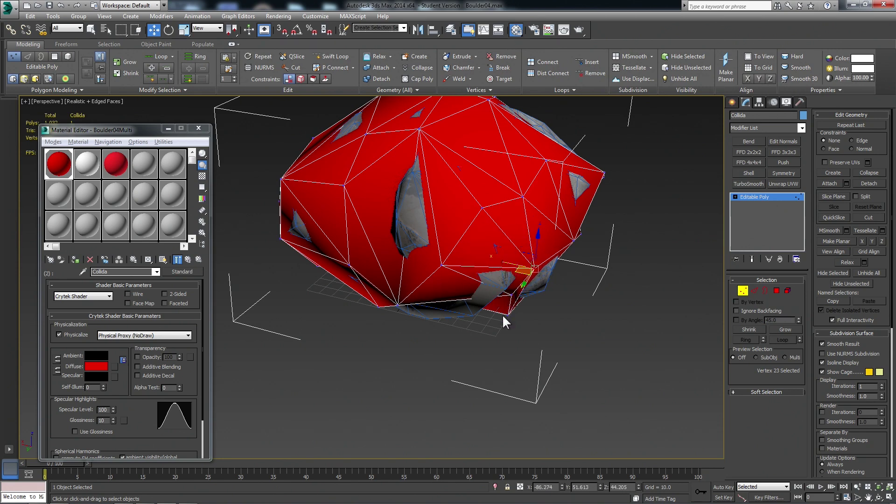
pyautogui.keyDown('alt'); pyautogui.moveTo(492, 320); pyautogui.dragTo(453, 250, button='middle'); pyautogui.keyUp('alt')
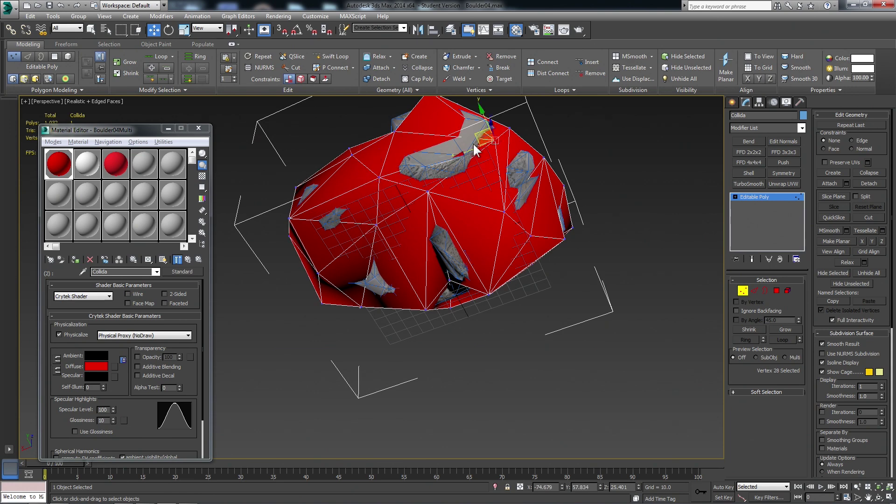
pyautogui.keyDown('alt'); pyautogui.moveTo(472, 138); pyautogui.dragTo(498, 251, button='middle'); pyautogui.keyUp('alt')
pyautogui.click(544, 302)
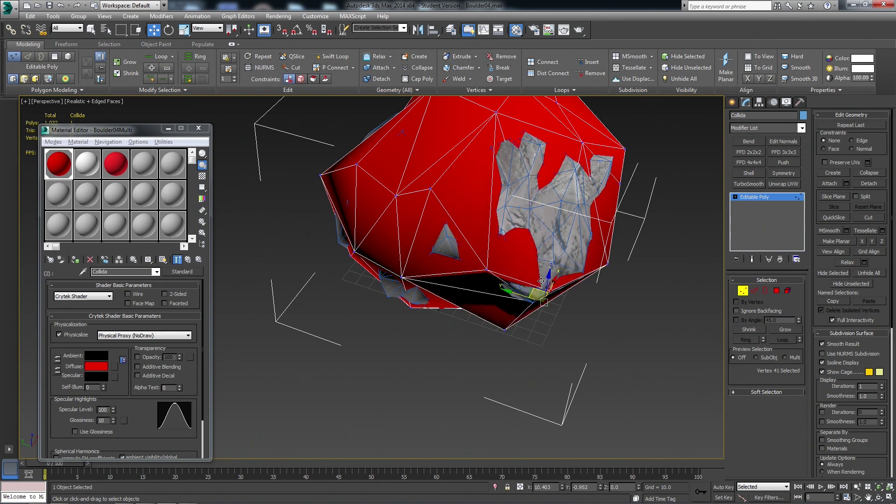
pyautogui.keyDown('alt'); pyautogui.moveTo(541, 281); pyautogui.dragTo(631, 301, button='middle'); pyautogui.keyUp('alt')
pyautogui.click(746, 290)
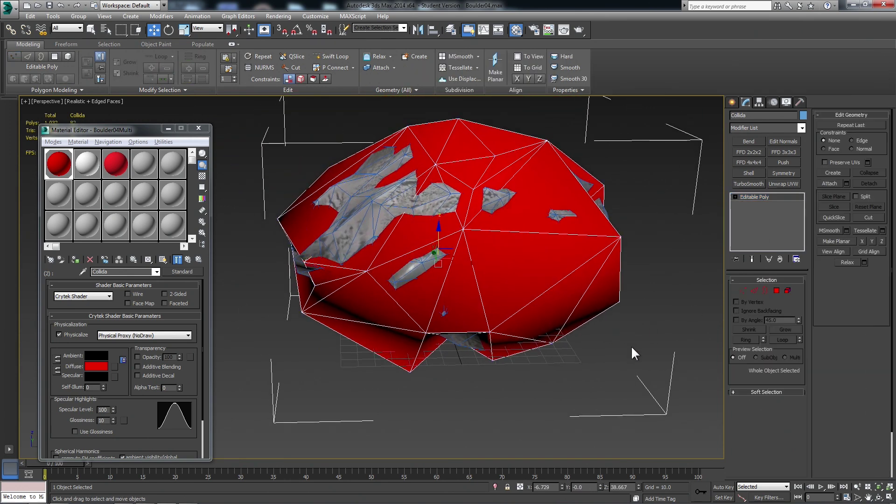
# Deselect the proxy and export Boulder04 with the CryENGINE3 Exporter, overwriting the existing Boulder04.cgf.
pyautogui.click(632, 349)
pyautogui.scroll(-5, 546, 264)
pyautogui.click(799, 101)
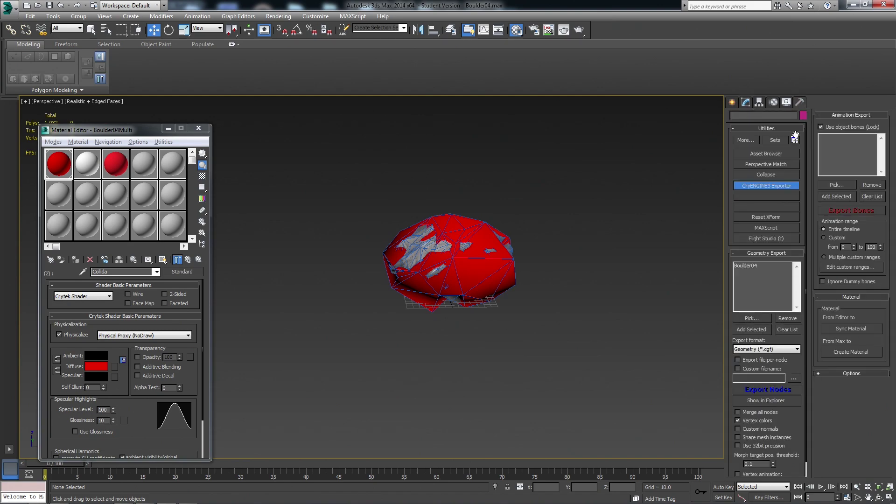
pyautogui.click(777, 390)
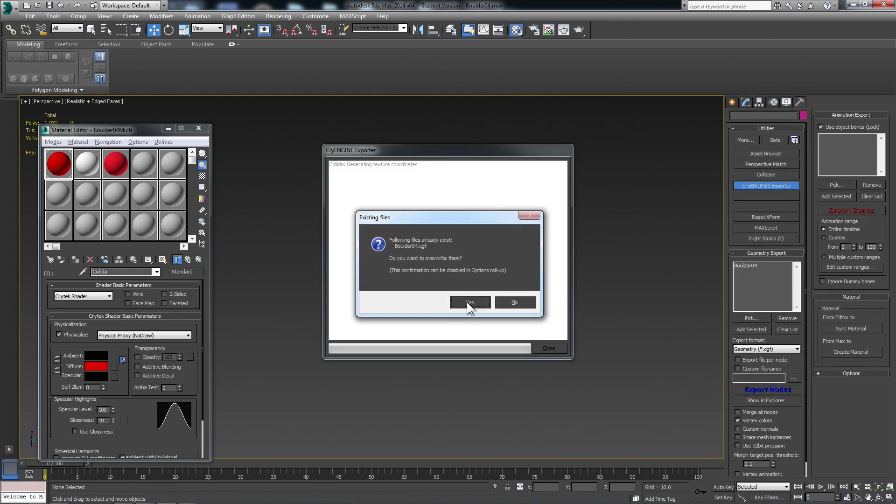
pyautogui.click(469, 303)
# Return to CRYENGINE Sandbox, enable Show Proxy and inspect the boulder's physics proxy from several sides.
pyautogui.click(855, 7)
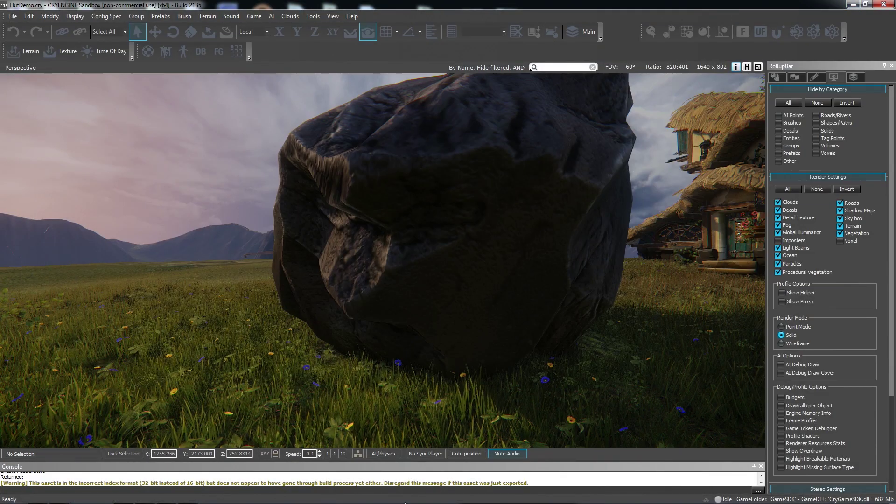
pyautogui.moveTo(328, 234)
pyautogui.mouseDown(button='right')
pyautogui.moveTo(334, 275)
pyautogui.moveTo(328, 234)
pyautogui.mouseUp(button='right')
pyautogui.press('s')
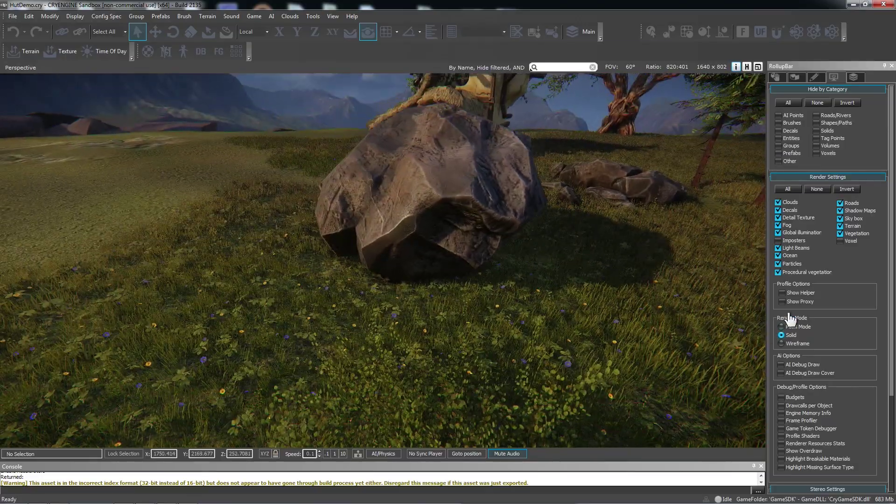
pyautogui.click(782, 301)
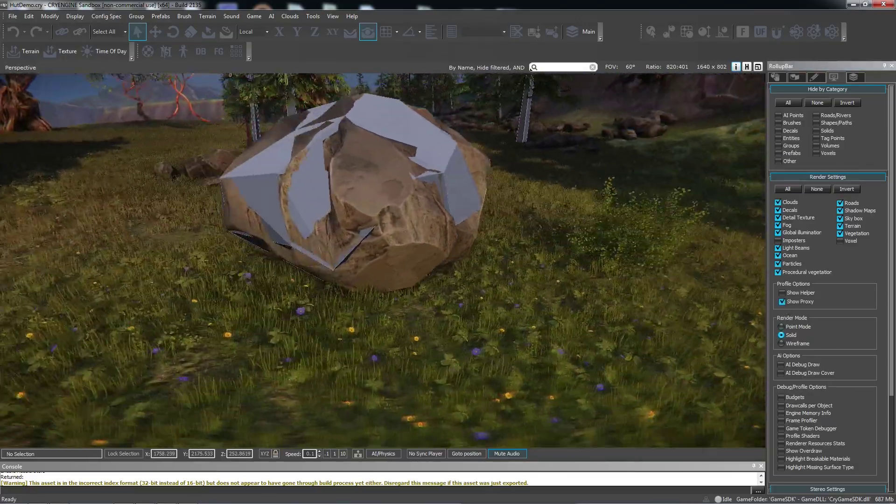
pyautogui.moveTo(498, 259)
pyautogui.mouseDown(button='right')
pyautogui.moveTo(498, 298)
pyautogui.moveTo(481, 264)
pyautogui.moveTo(497, 259)
pyautogui.mouseUp(button='right')
pyautogui.press('d')
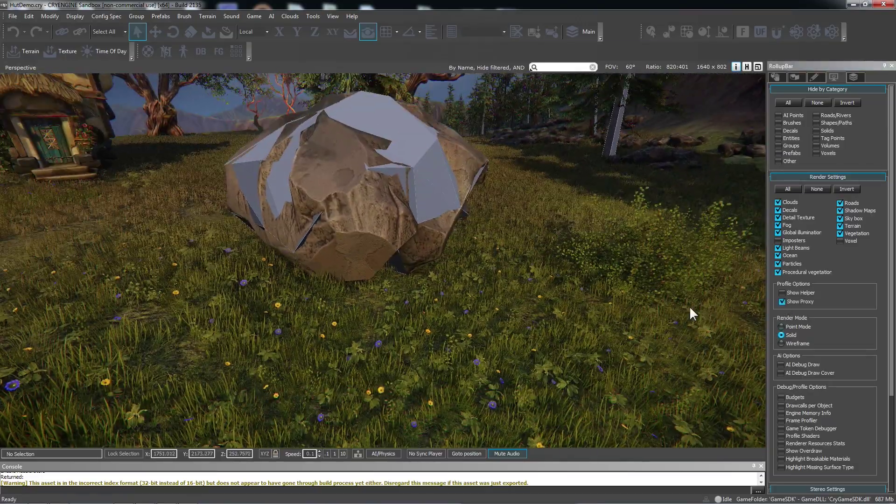
pyautogui.moveTo(399, 354); pyautogui.dragTo(383, 318, button='right')
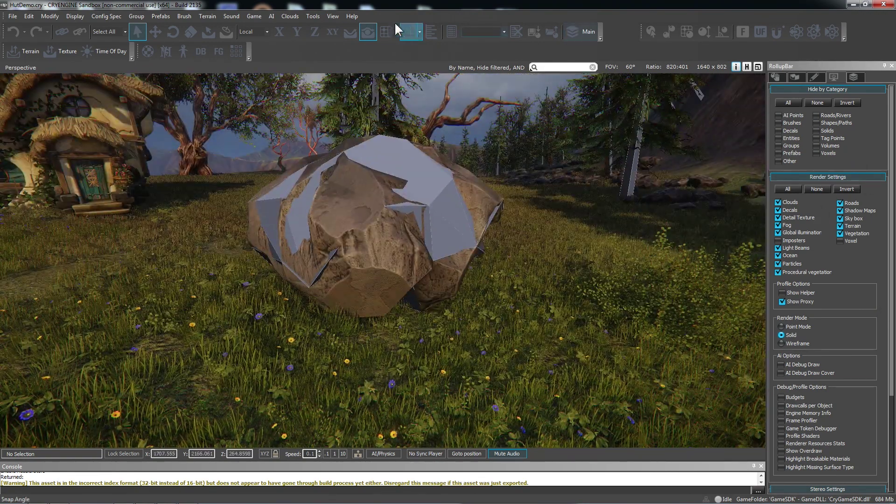
# Reload the level's geometry and close the error report.
pyautogui.click(316, 14)
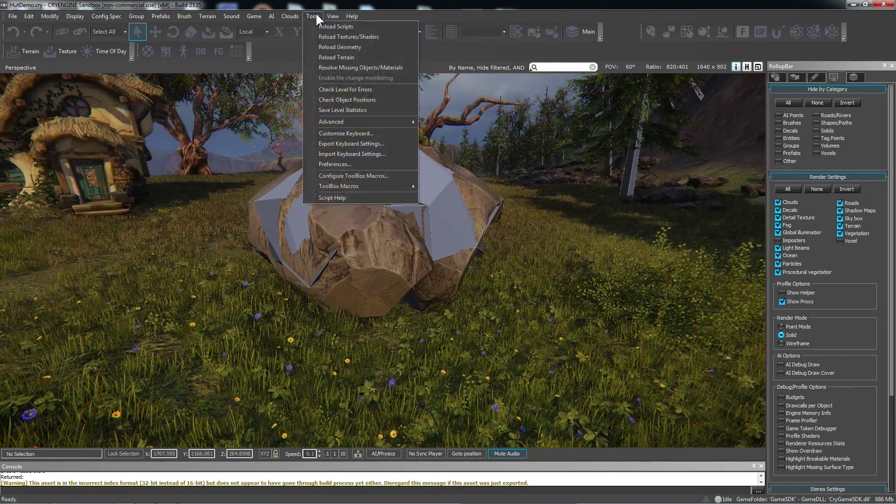
pyautogui.click(338, 47)
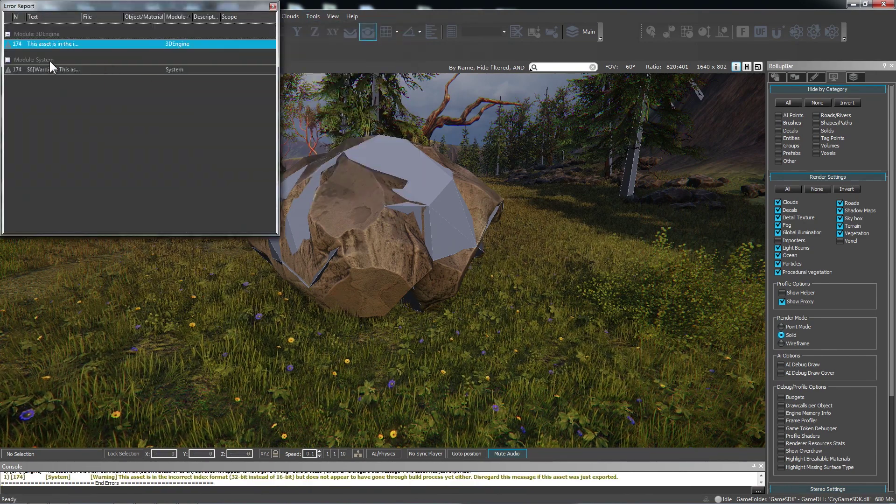
pyautogui.click(273, 7)
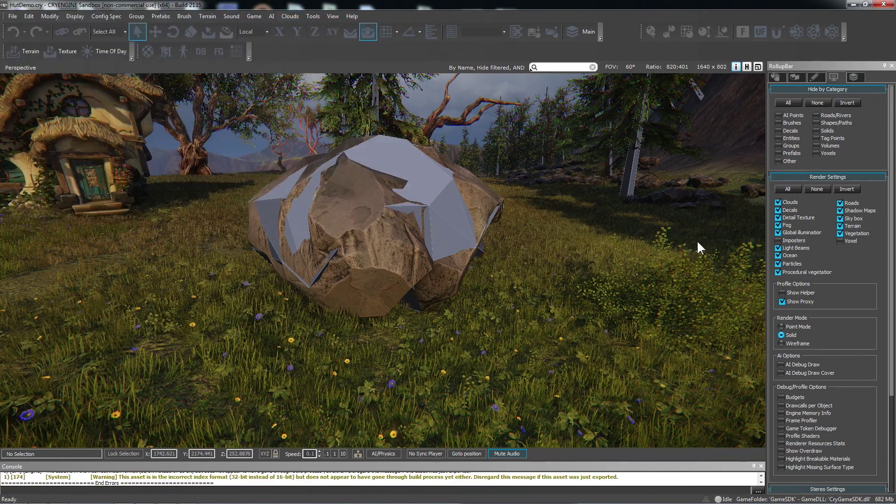
# Play-test the level with the proxy shown, walking against the boulder and around it to check its collision, and leave game mode.
pyautogui.scroll(1, 573, 273)
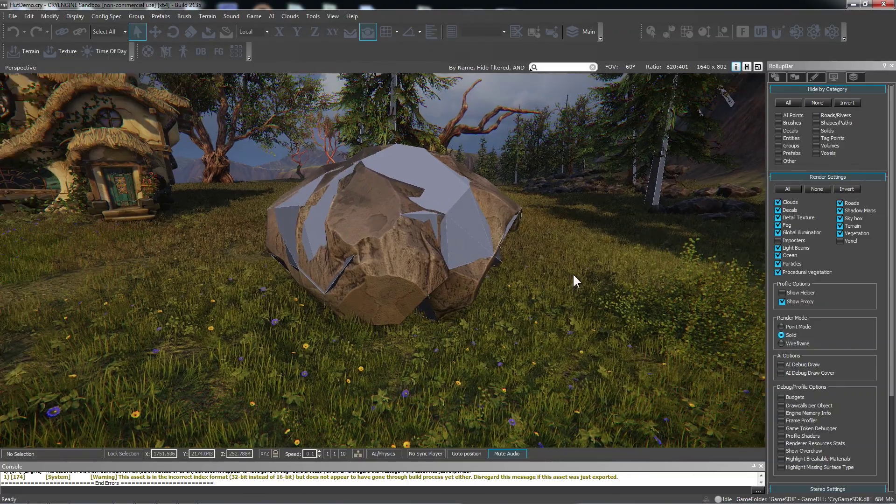
pyautogui.hotkey('ctrl', 'g')
pyautogui.press('w')
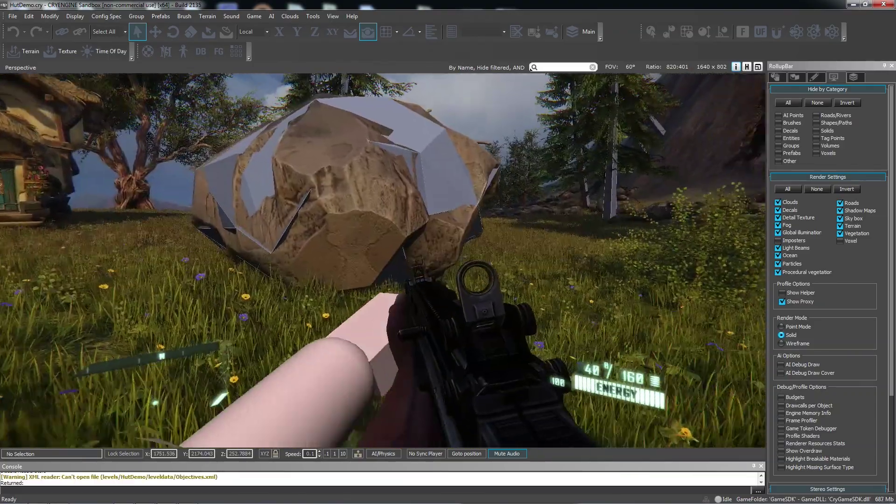
pyautogui.press('s')
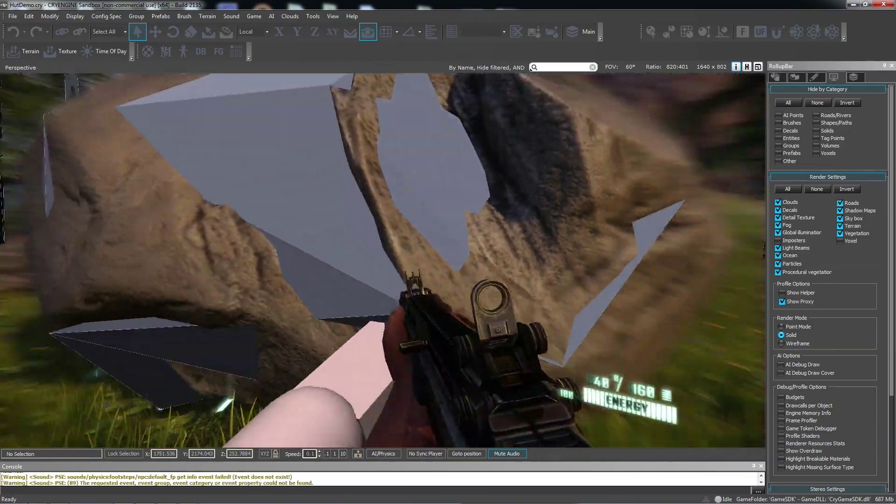
pyautogui.press('w')
pyautogui.press('s')
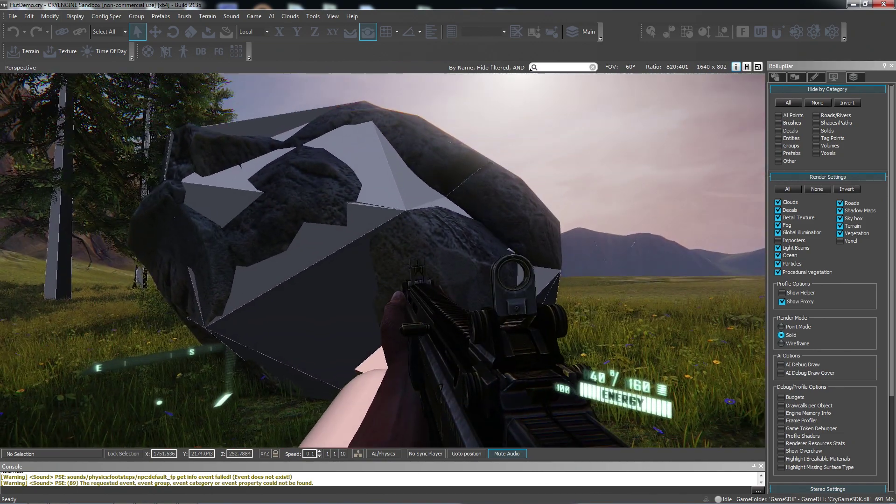
pyautogui.press('Escape')
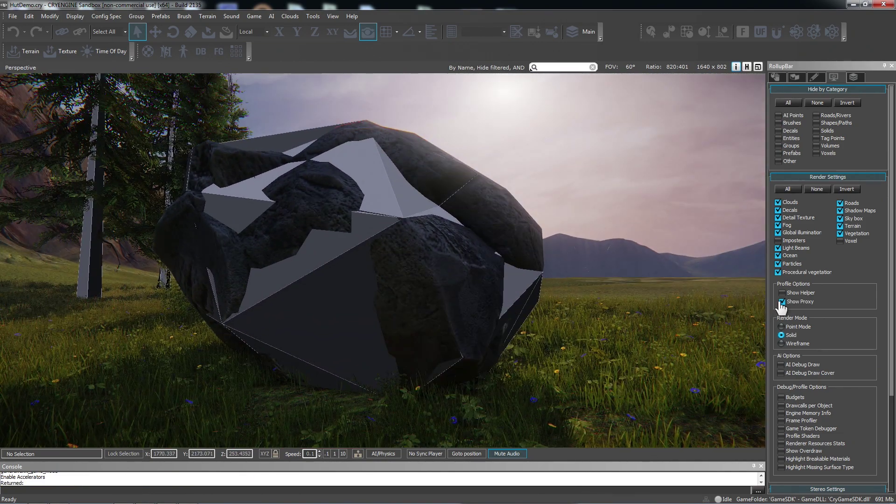
# Turn off Show Proxy, play-test the collision starting from on top of the boulder, and leave game mode.
pyautogui.click(781, 302)
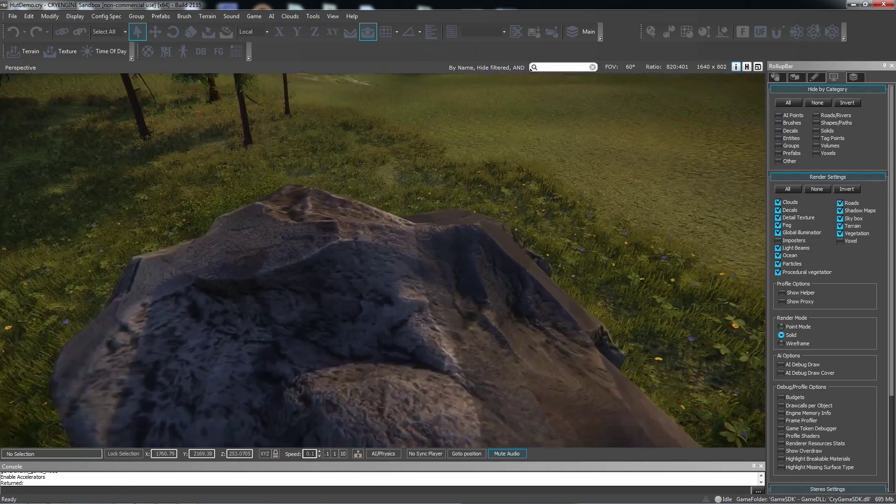
pyautogui.moveTo(548, 383)
pyautogui.mouseDown(button='right')
pyautogui.moveTo(548, 420)
pyautogui.moveTo(547, 383)
pyautogui.mouseUp(button='right')
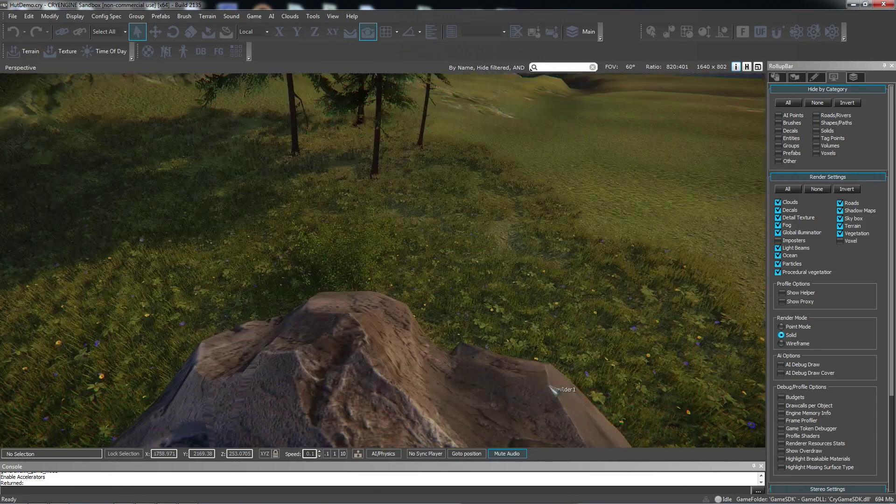
pyautogui.hotkey('ctrl', 'g')
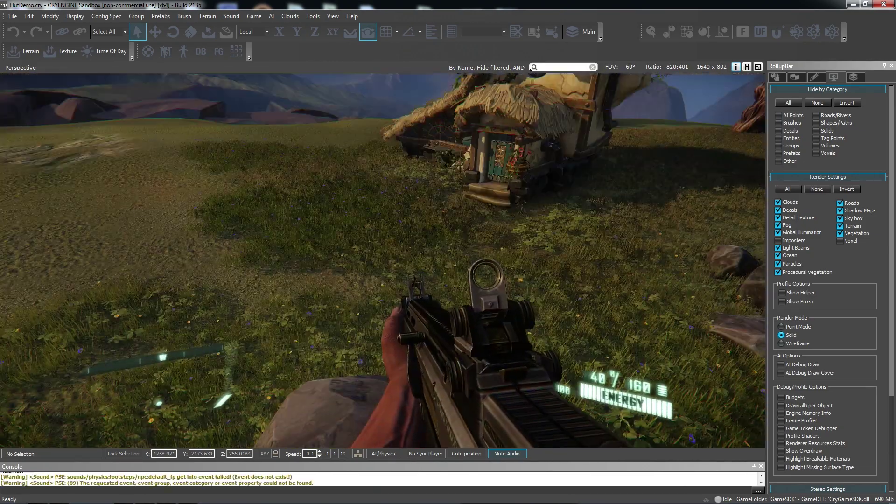
pyautogui.press('w')
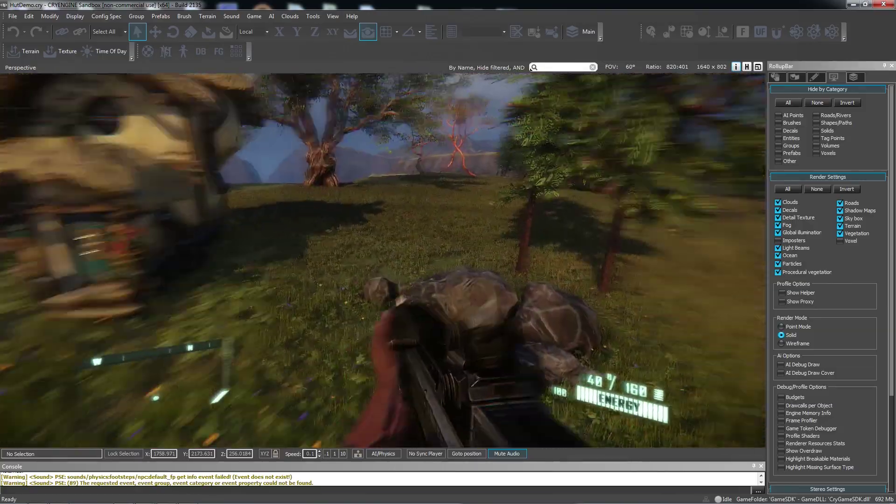
pyautogui.press('w')
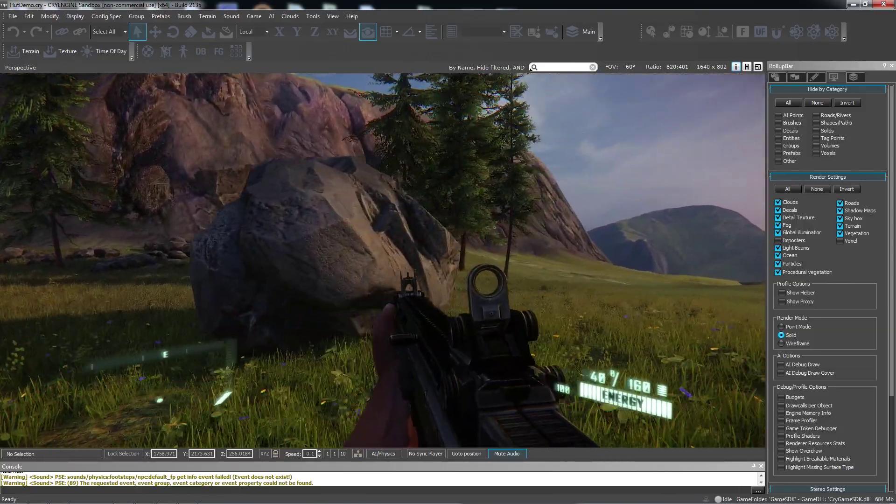
pyautogui.press('d')
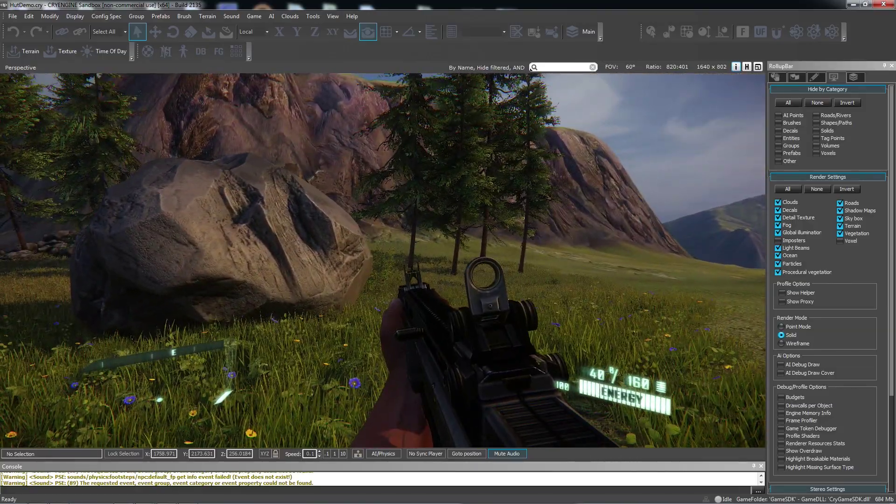
pyautogui.press('Escape')
pyautogui.moveTo(535, 316); pyautogui.dragTo(411, 322, button='right')
pyautogui.press('d')
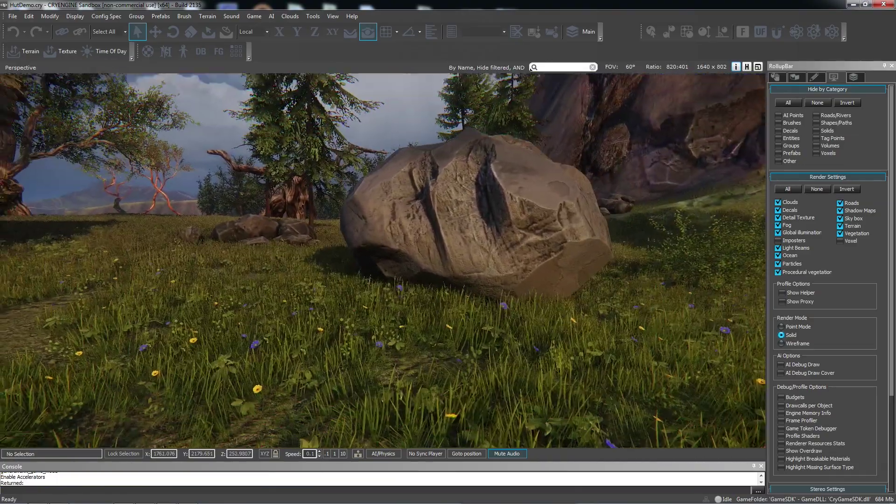
pyautogui.moveTo(533, 336); pyautogui.dragTo(532, 305, button='right')
pyautogui.press('w')
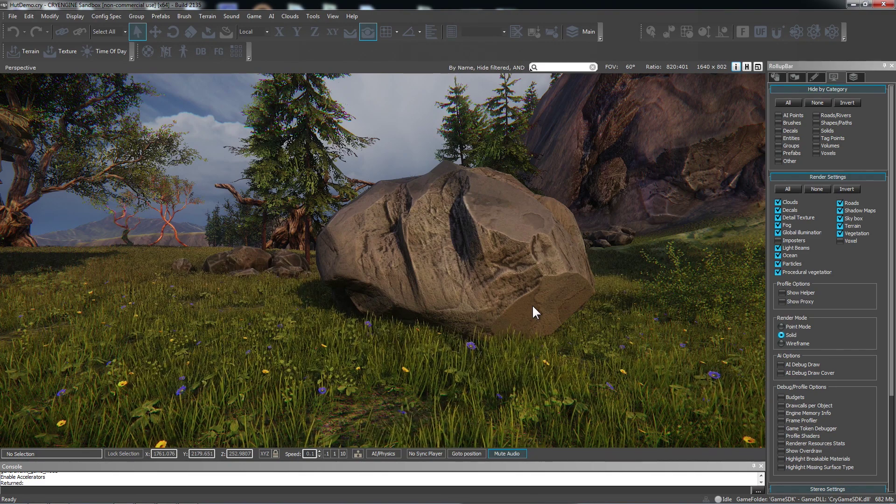
pyautogui.moveTo(439, 502)
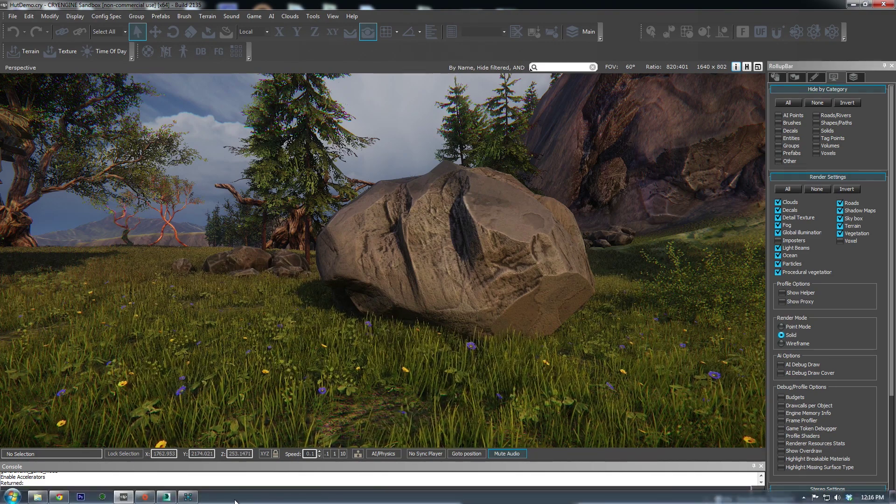